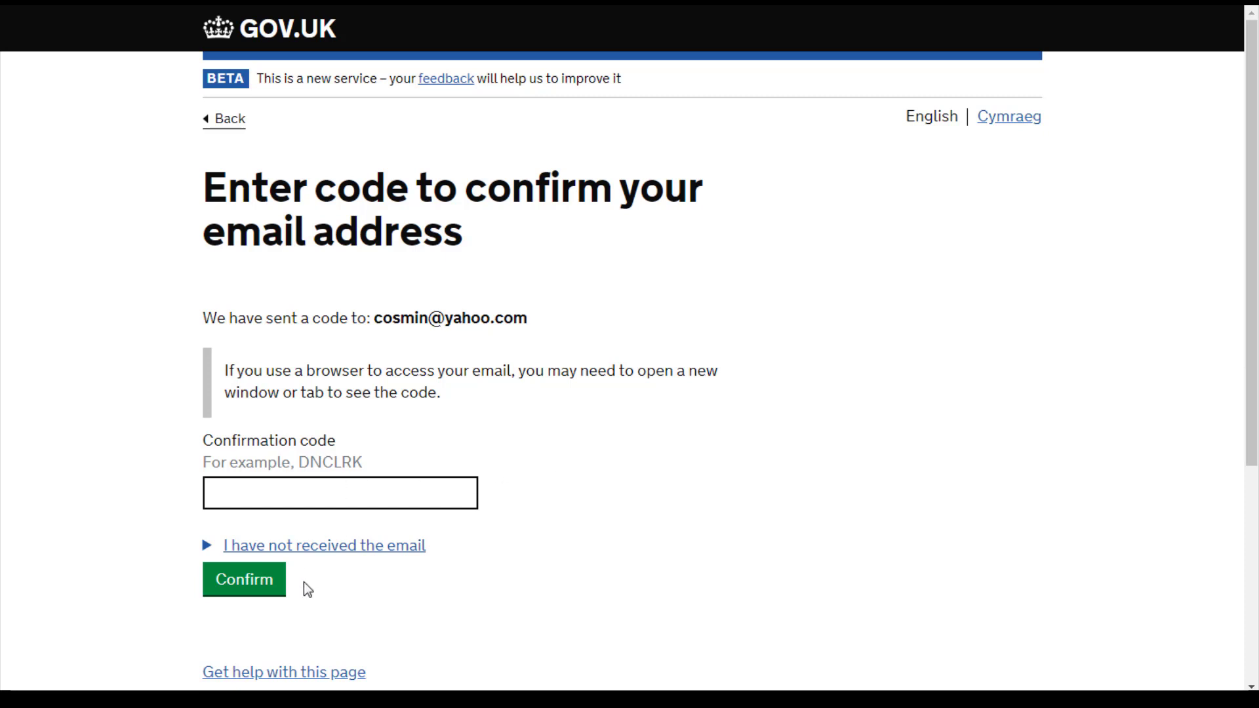
- Submit the email confirmation code, accept the email confirmation and submit the full-name page
{"action": "left_click", "coordinate": [273, 594]}
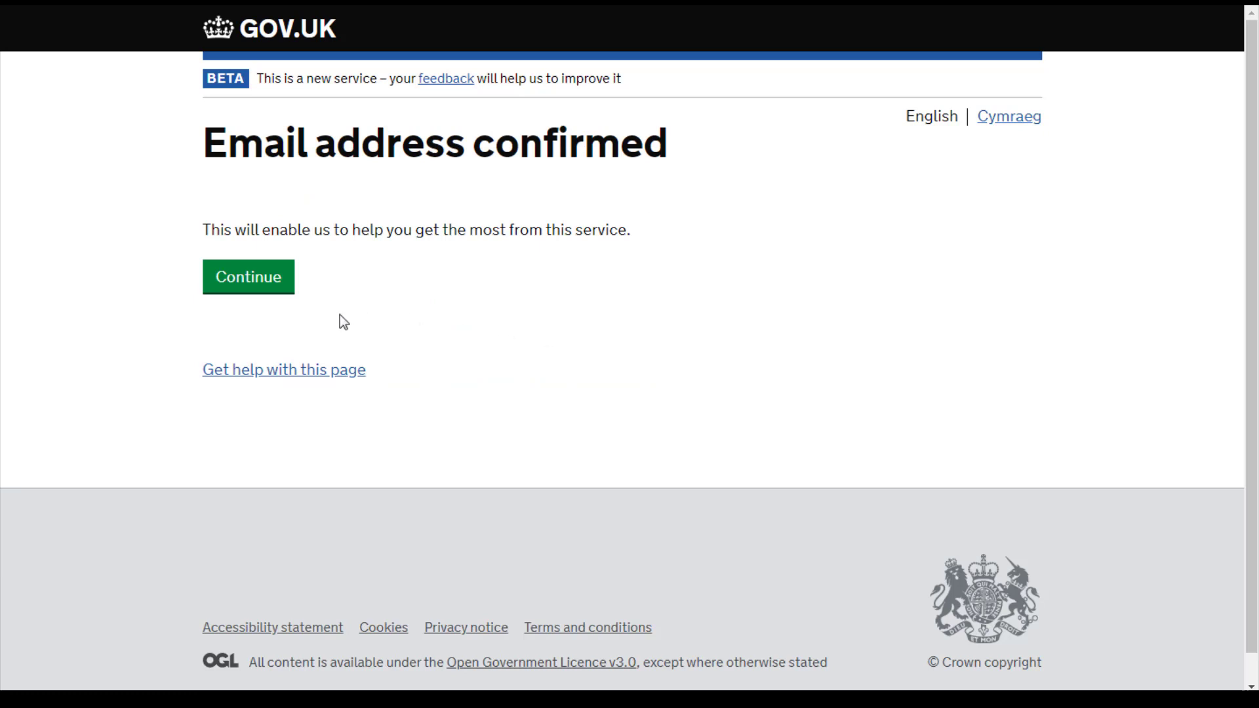
{"action": "left_click", "coordinate": [282, 293]}
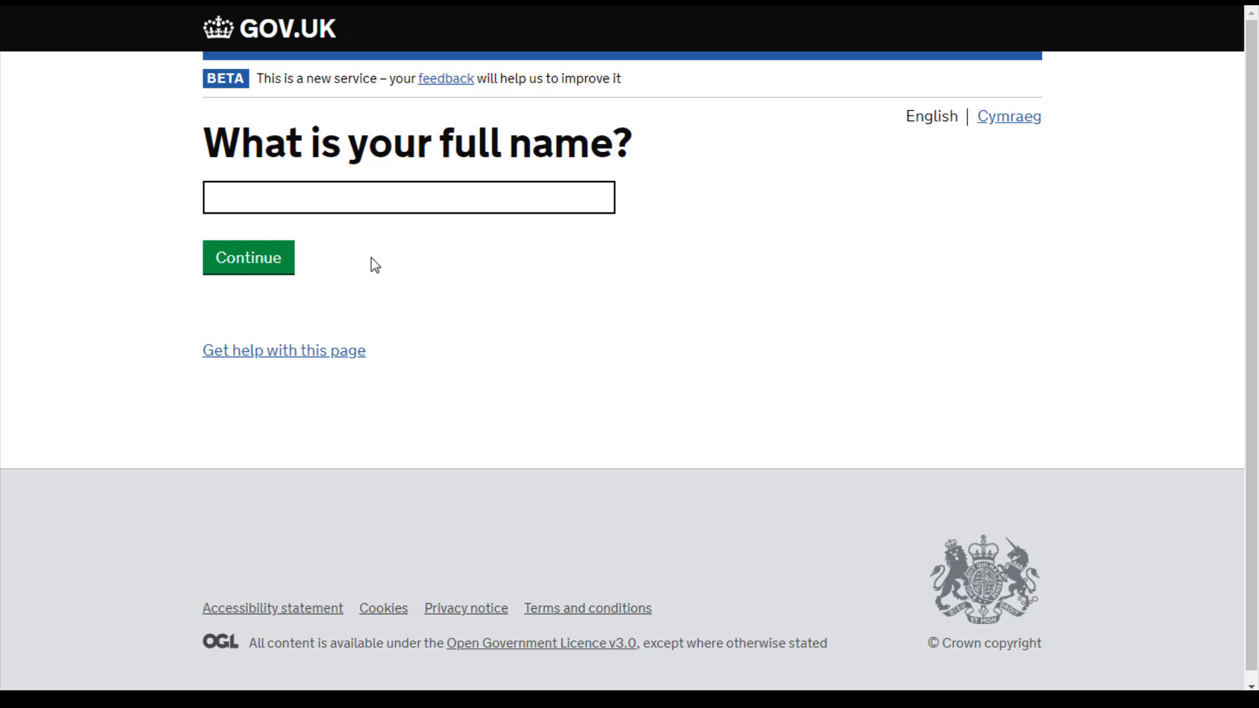
{"action": "left_click", "coordinate": [289, 272]}
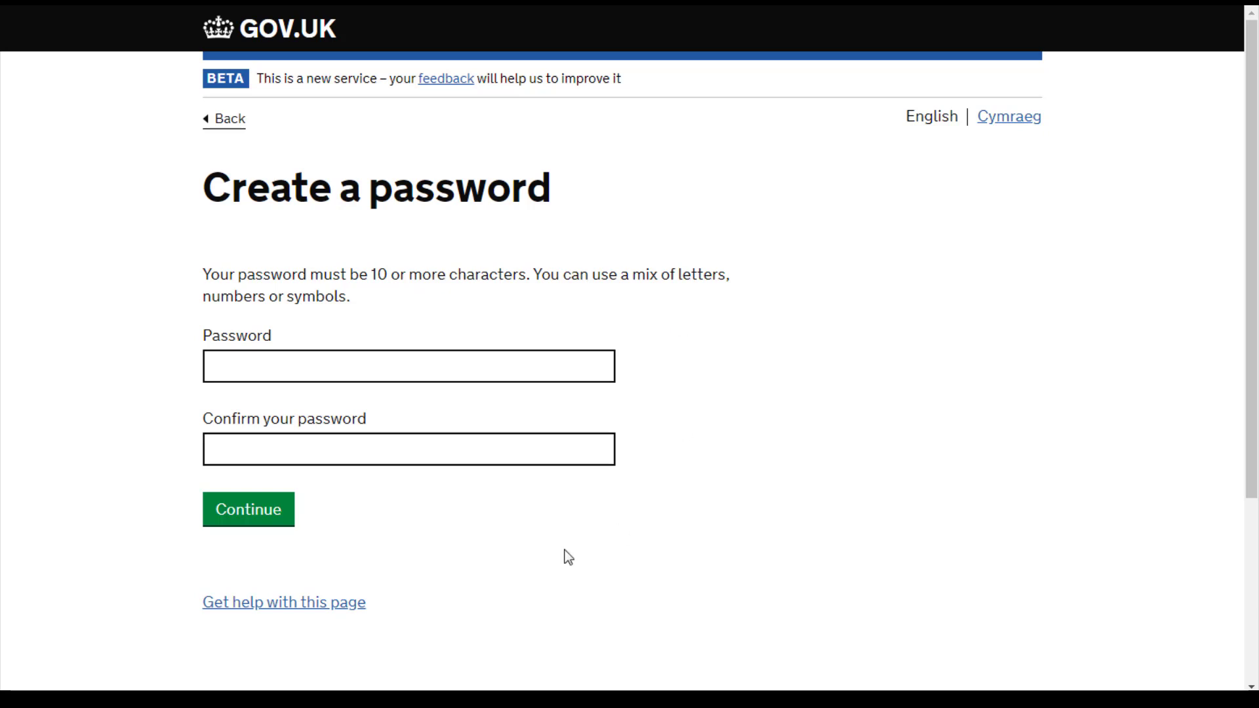
- Submit the password and recovery word pages, and continue past the Government Gateway user ID
{"action": "left_click", "coordinate": [246, 519]}
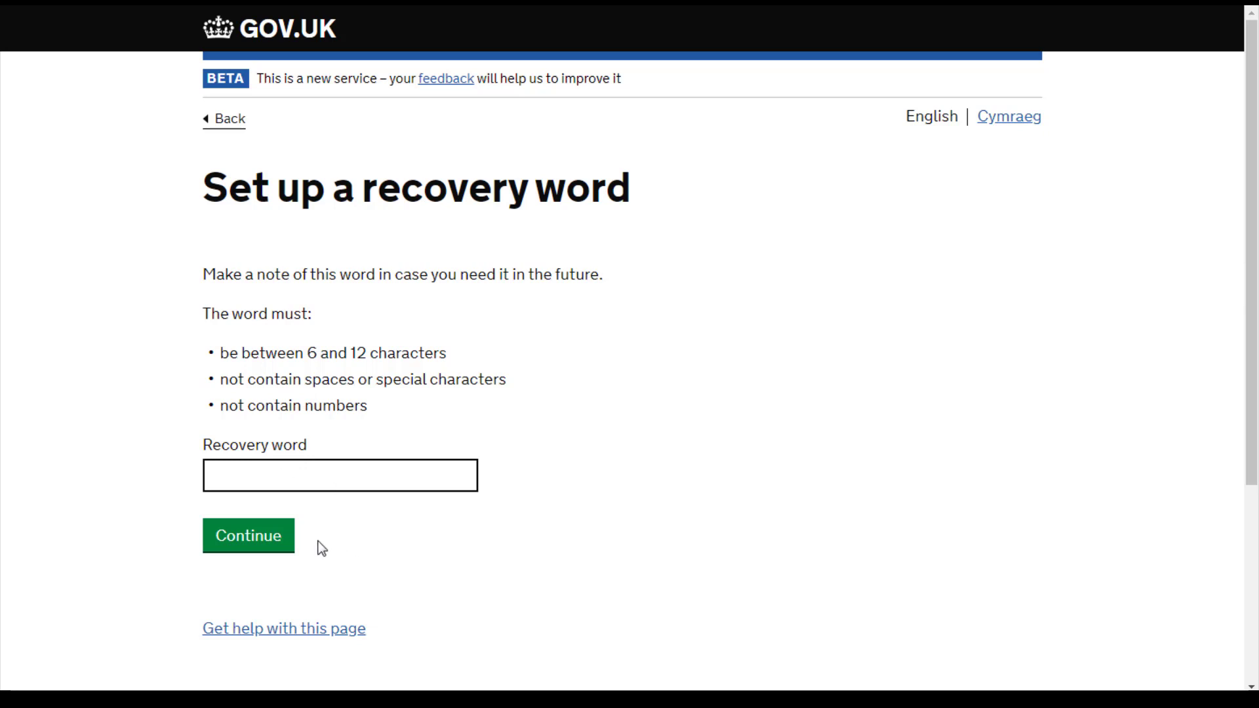
{"action": "left_click", "coordinate": [287, 548]}
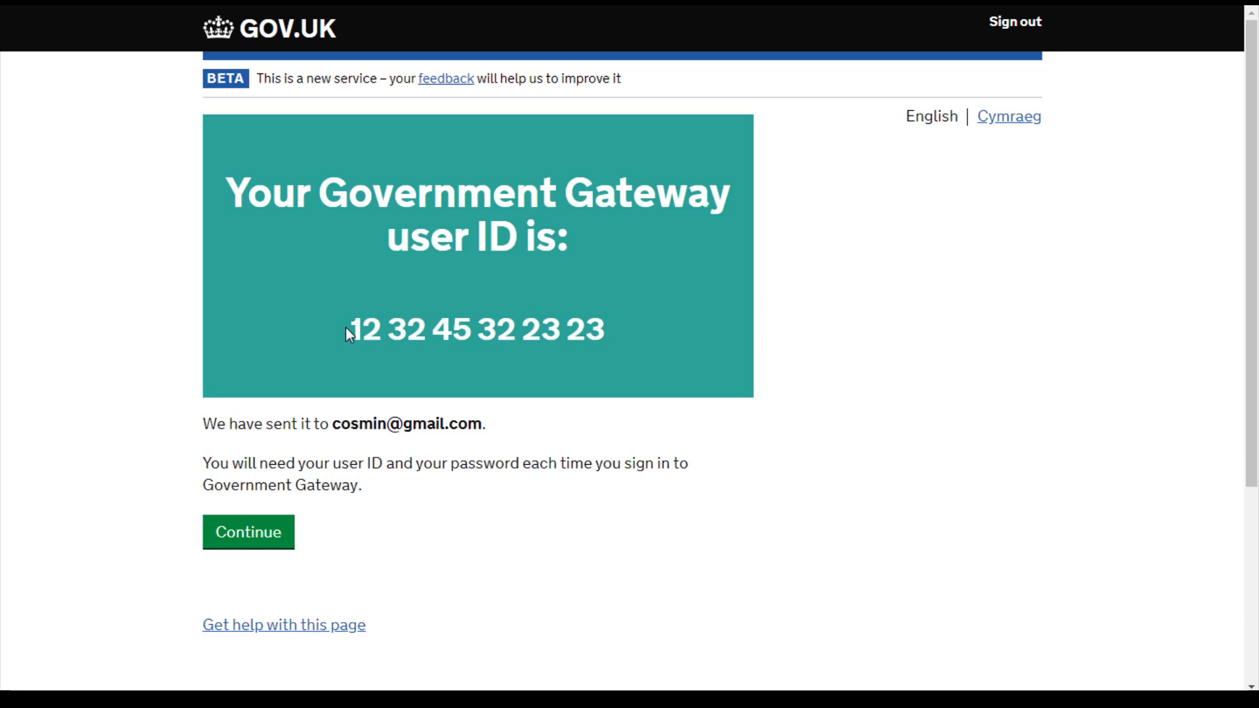
{"action": "left_click", "coordinate": [279, 549]}
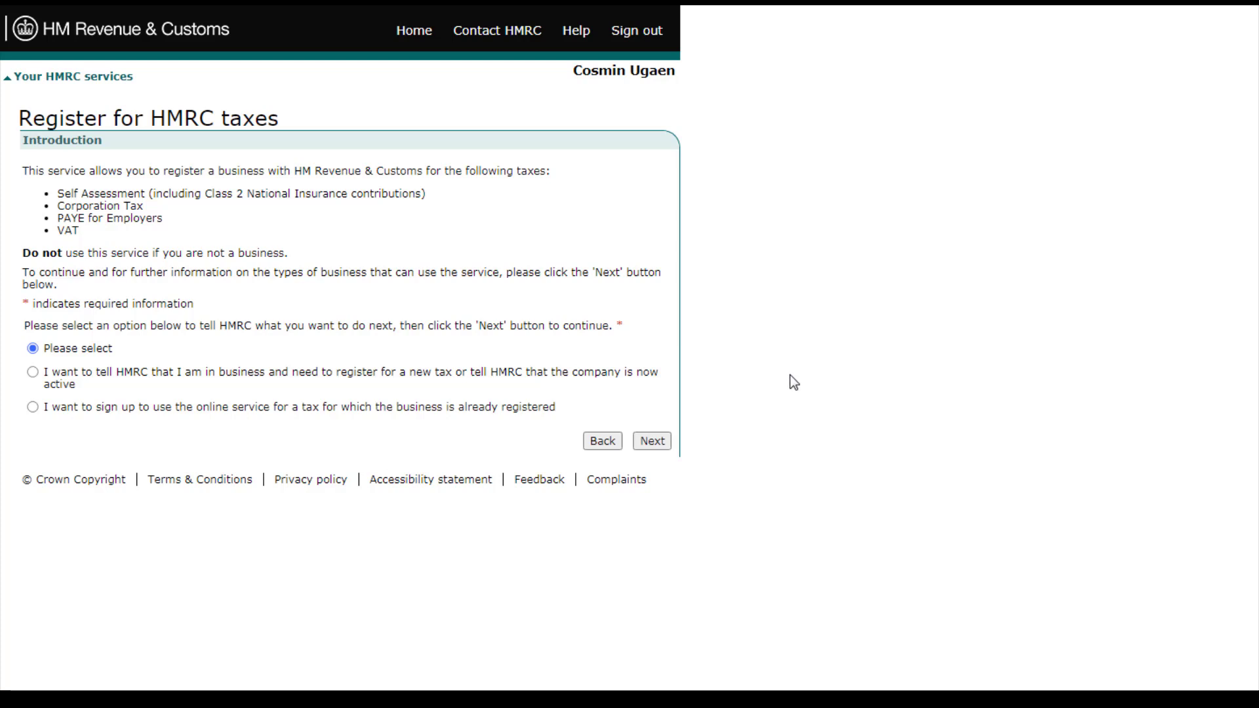
- Choose to tell HMRC about being in business and needing to register for a new tax, and proceed
{"action": "left_click", "coordinate": [33, 373]}
{"action": "left_click", "coordinate": [655, 442]}
{"action": "left_click", "coordinate": [658, 444]}
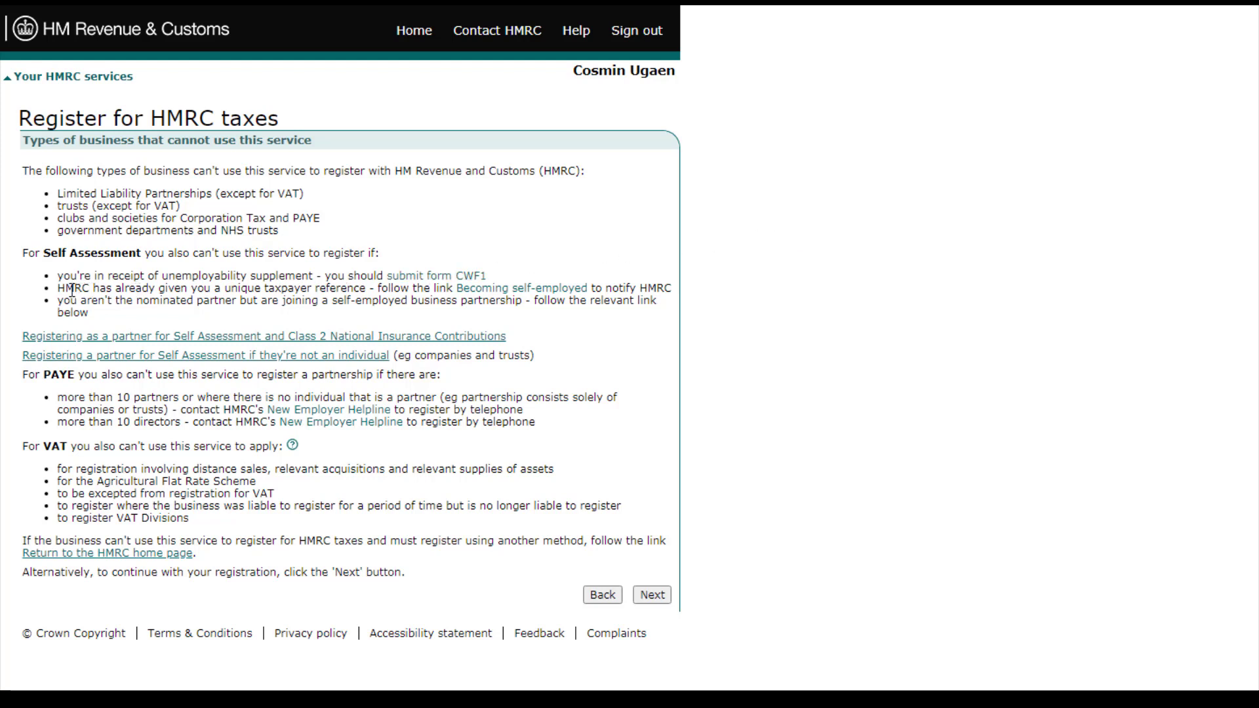
- Review the Self Assessment restriction about existing taxpayer references and continue to the tax selection page
{"action": "left_click_drag", "start_coordinate": [72, 288], "coordinate": [159, 283]}
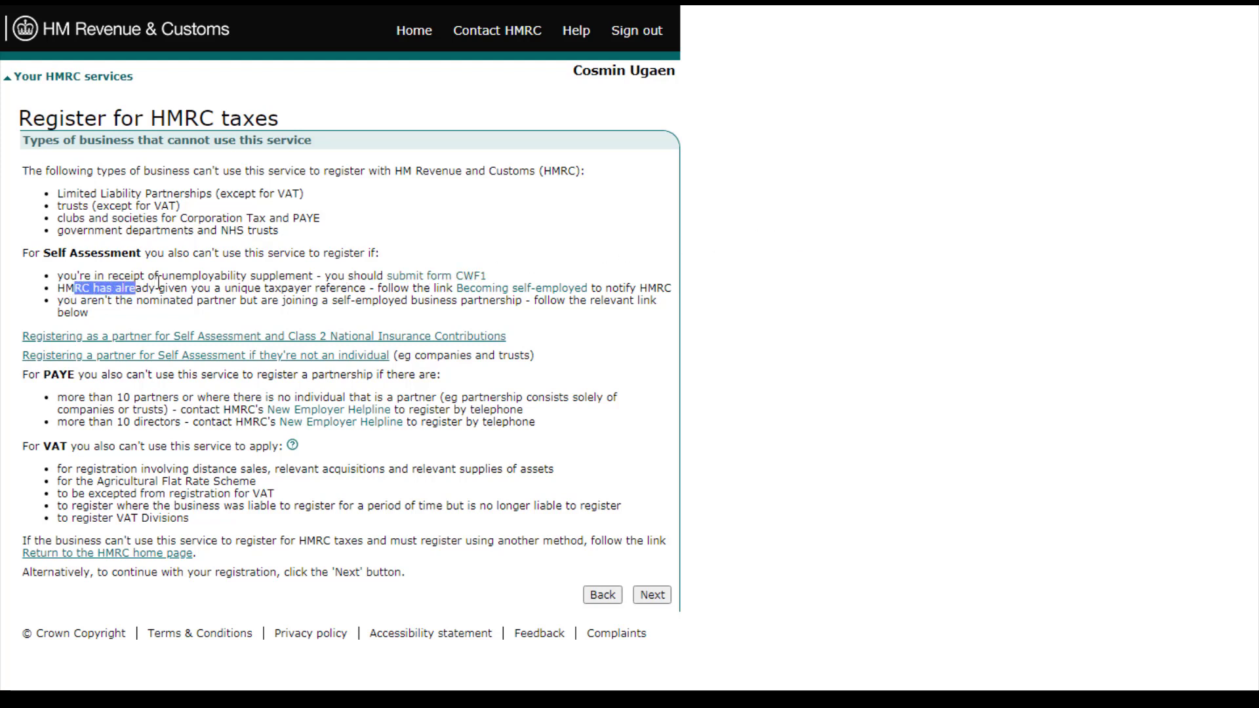
{"action": "left_click", "coordinate": [159, 284]}
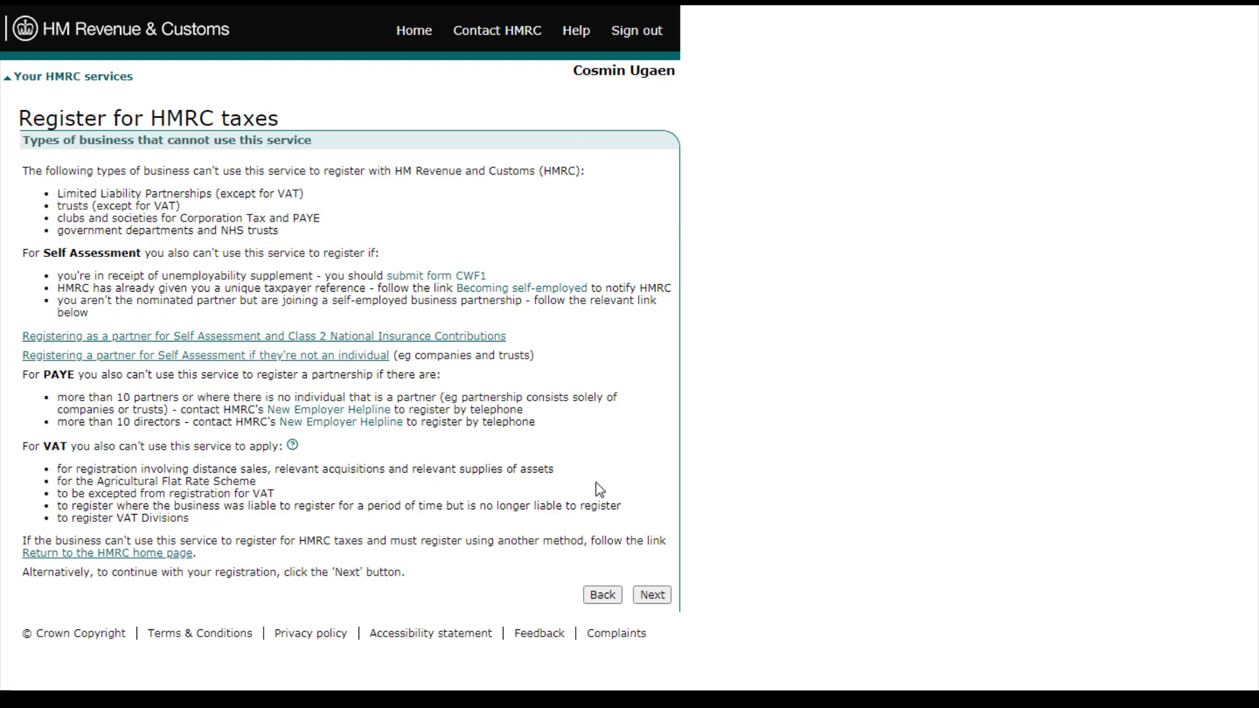
{"action": "left_click", "coordinate": [652, 595]}
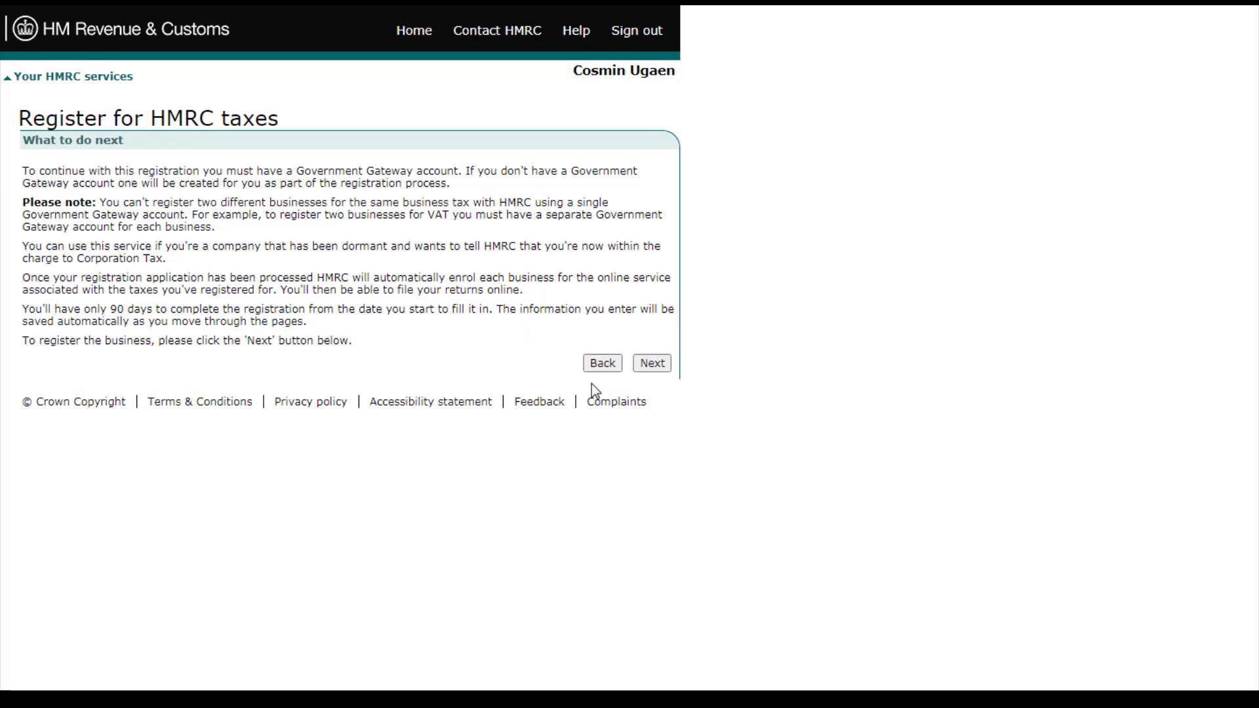
{"action": "left_click", "coordinate": [654, 364]}
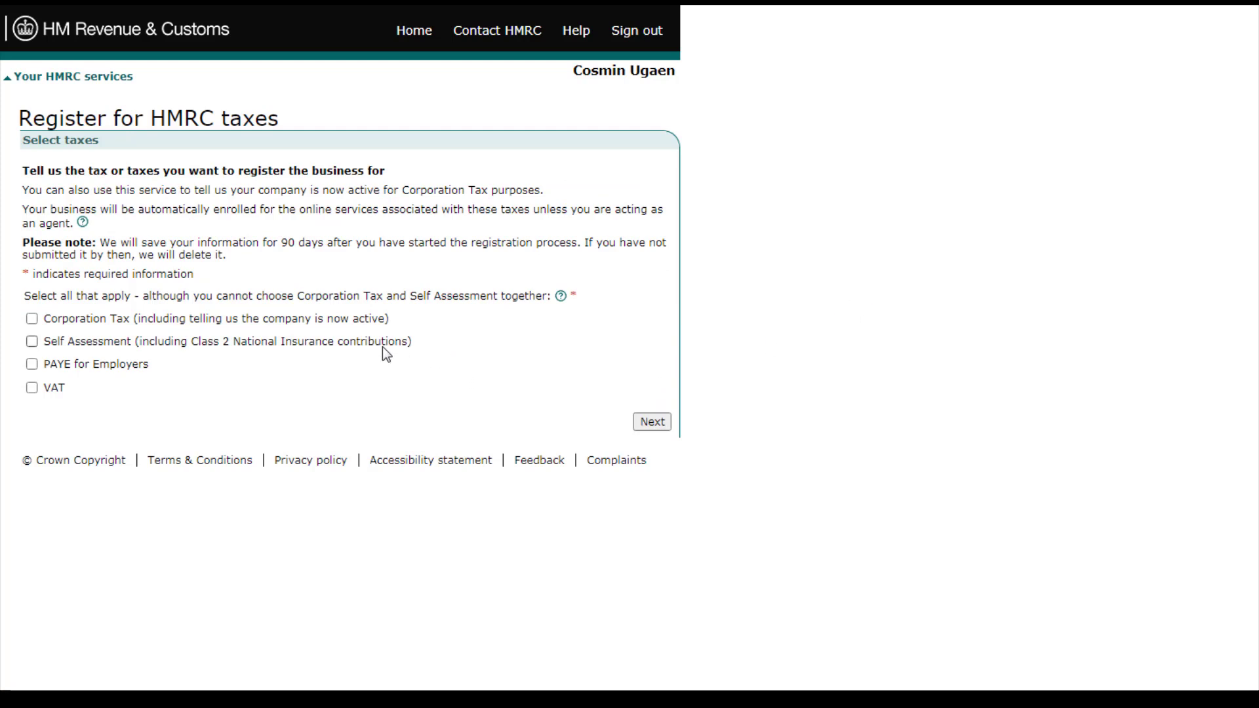
- Select Self Assessment as the tax and Self-employed/Sole trader/Sole proprietor as the business type, and proceed
{"action": "left_click", "coordinate": [33, 344]}
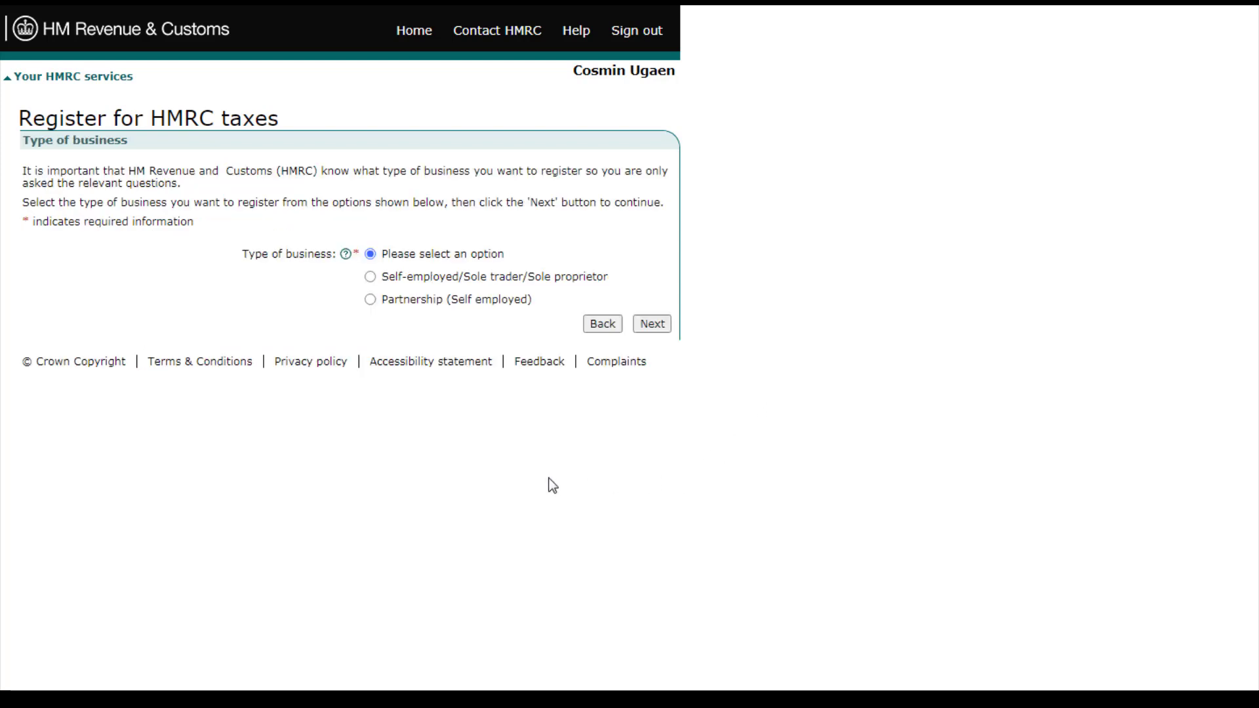
{"action": "left_click", "coordinate": [372, 278]}
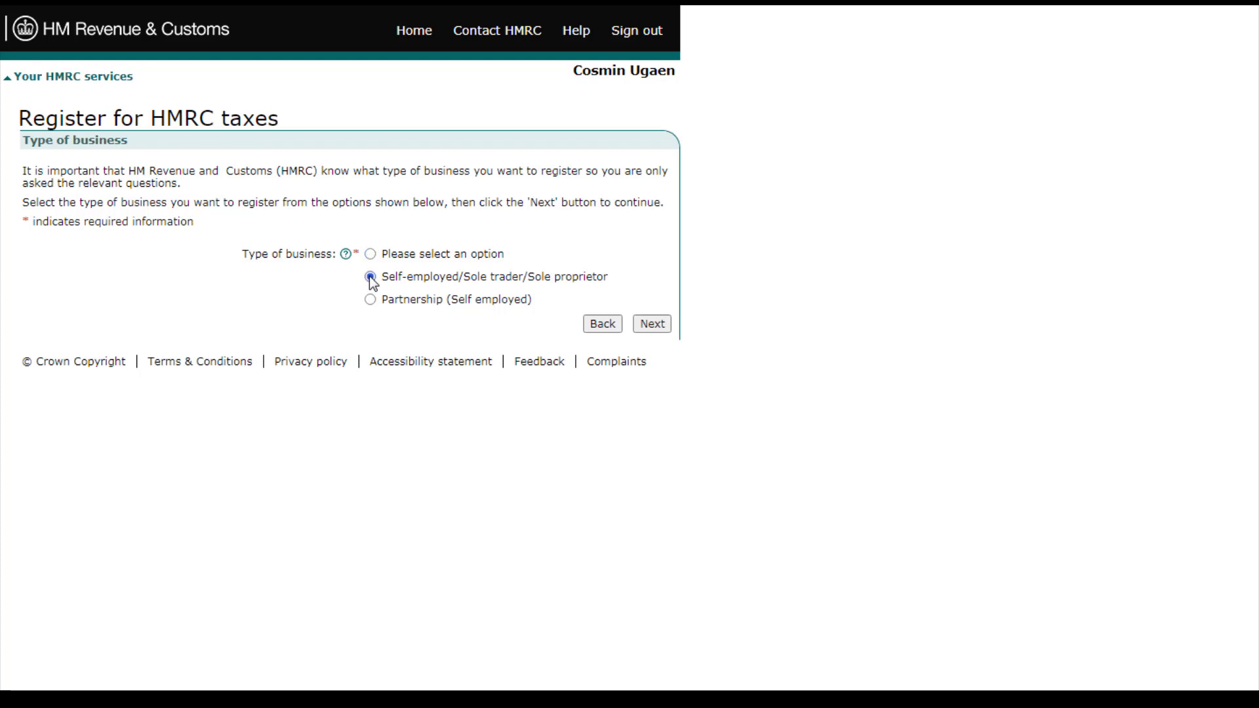
{"action": "left_click", "coordinate": [655, 323]}
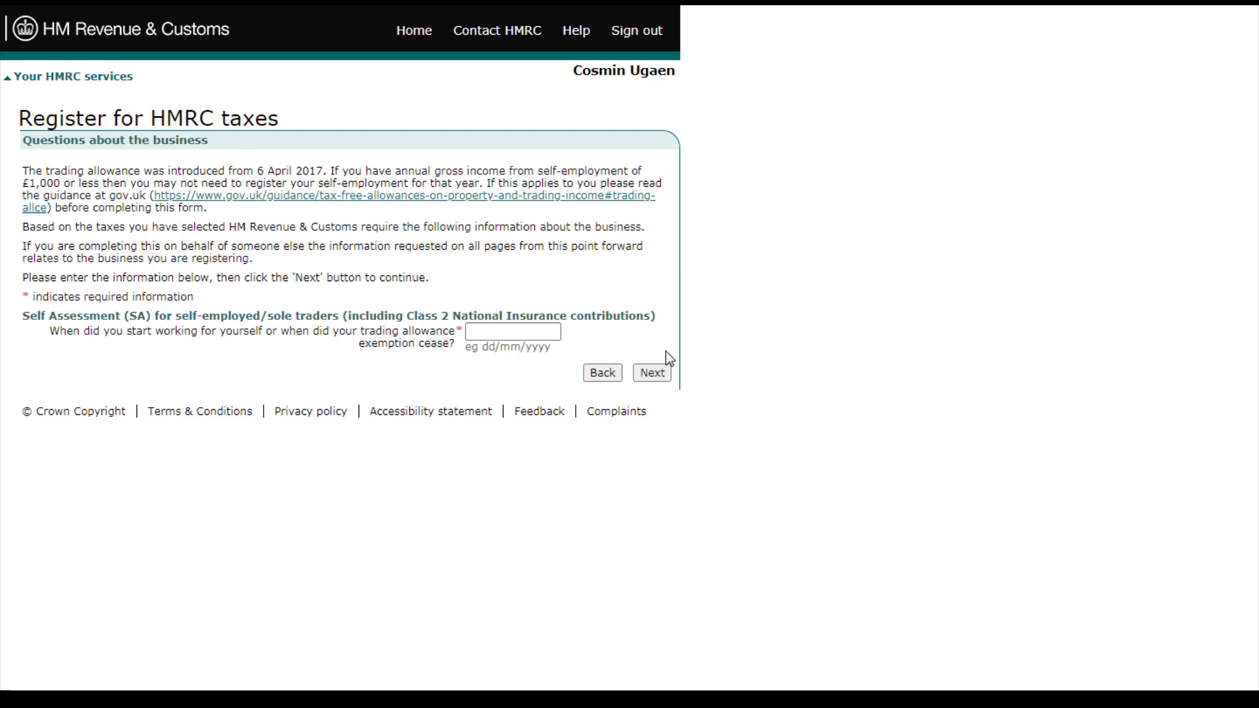
- Continue past the business start date and required-information pages, and open the Personal information section
{"action": "left_click", "coordinate": [635, 369]}
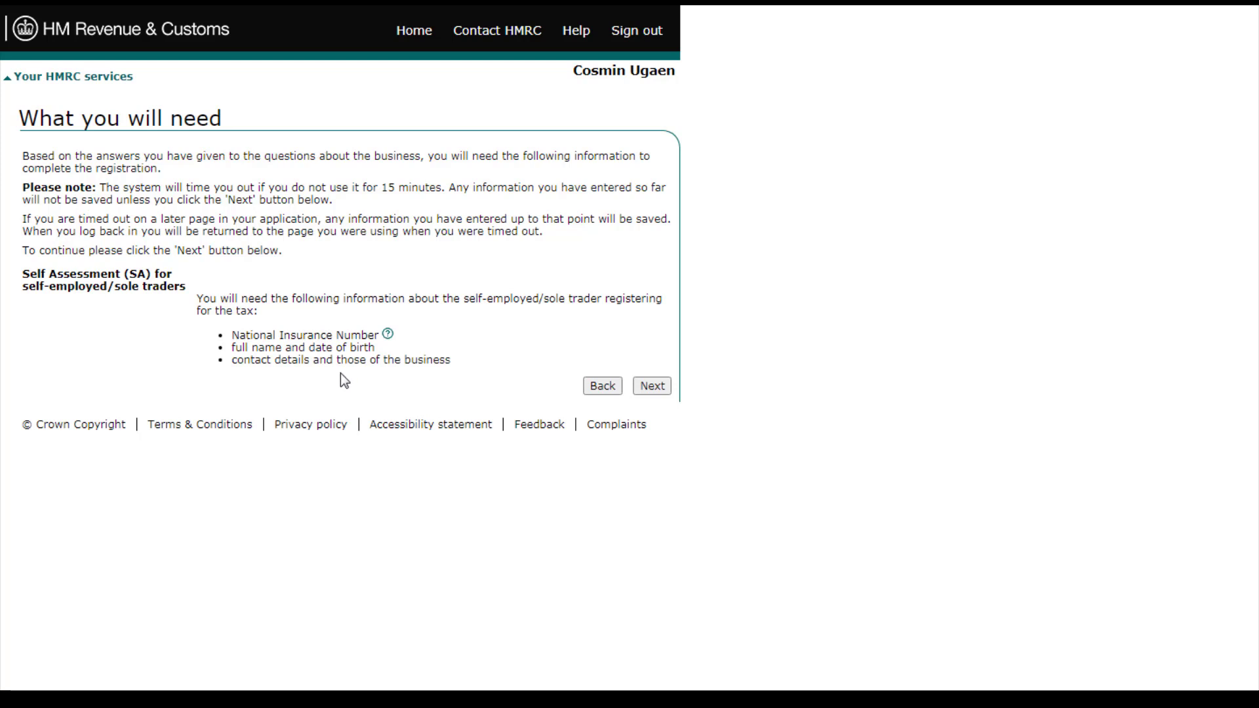
{"action": "left_click", "coordinate": [652, 387]}
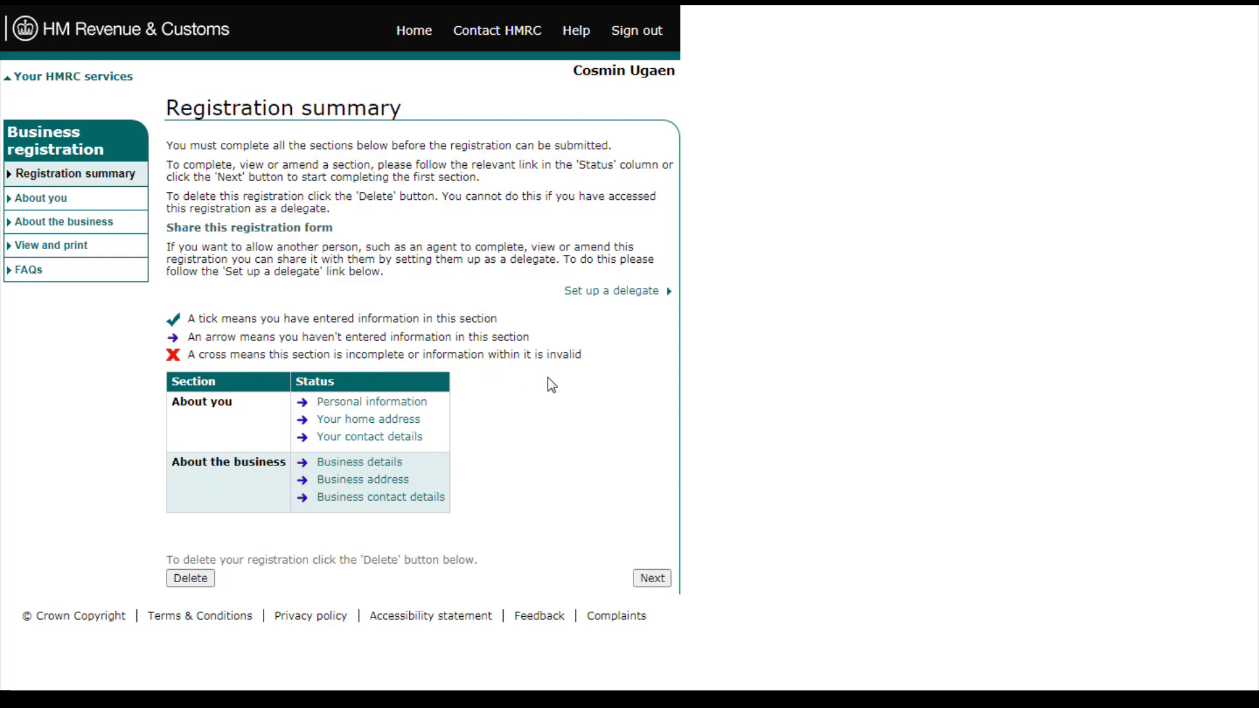
{"action": "left_click", "coordinate": [372, 408]}
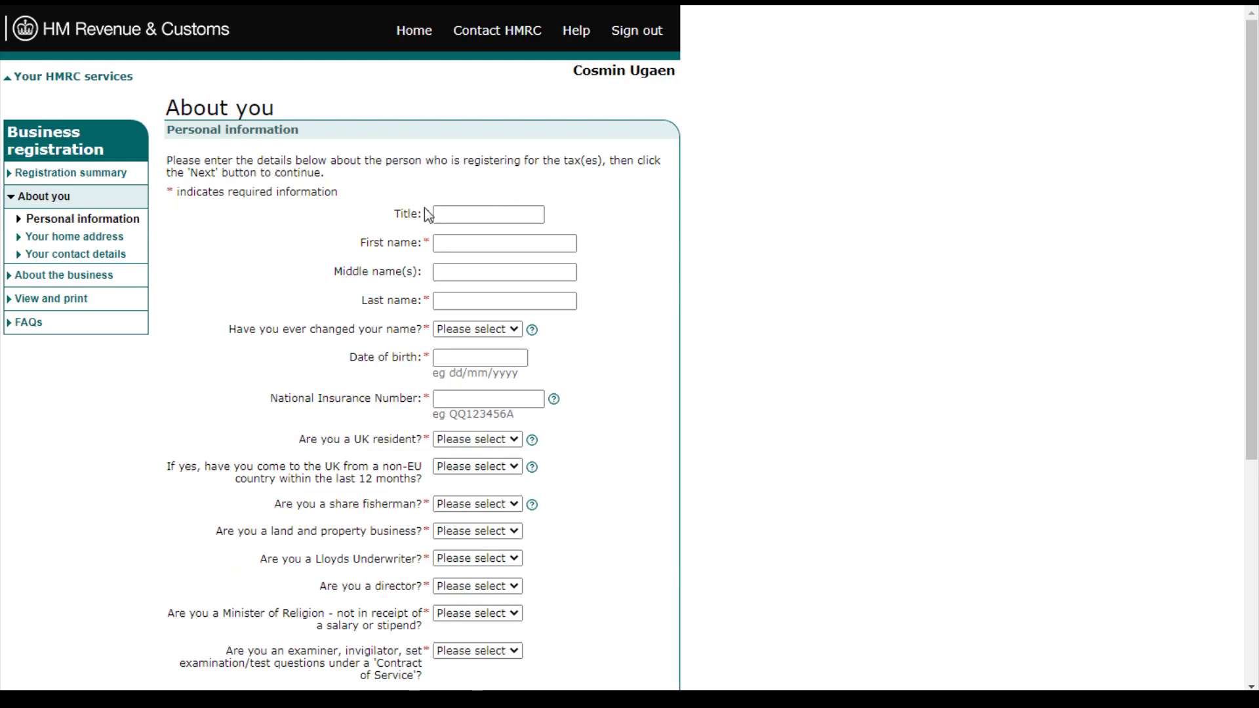
{"action": "left_click", "coordinate": [470, 212]}
{"action": "type", "text": "Miss"}
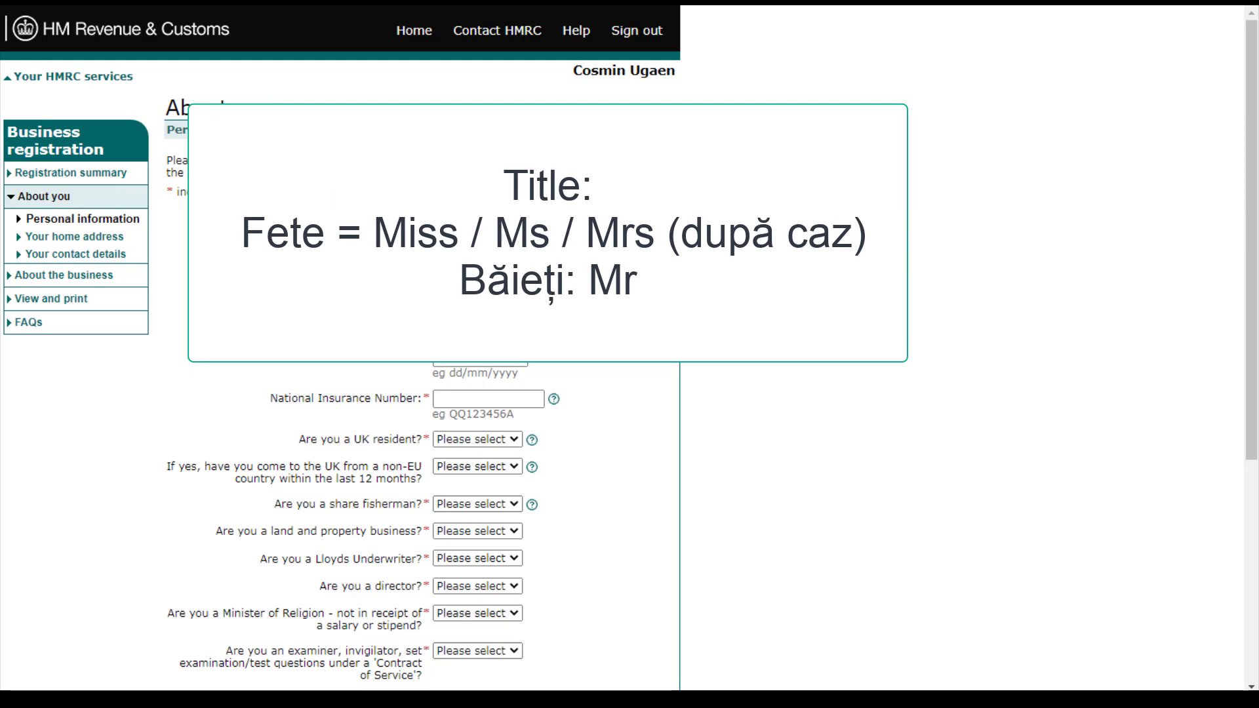
{"action": "left_click", "coordinate": [459, 244]}
{"action": "left_click", "coordinate": [609, 242]}
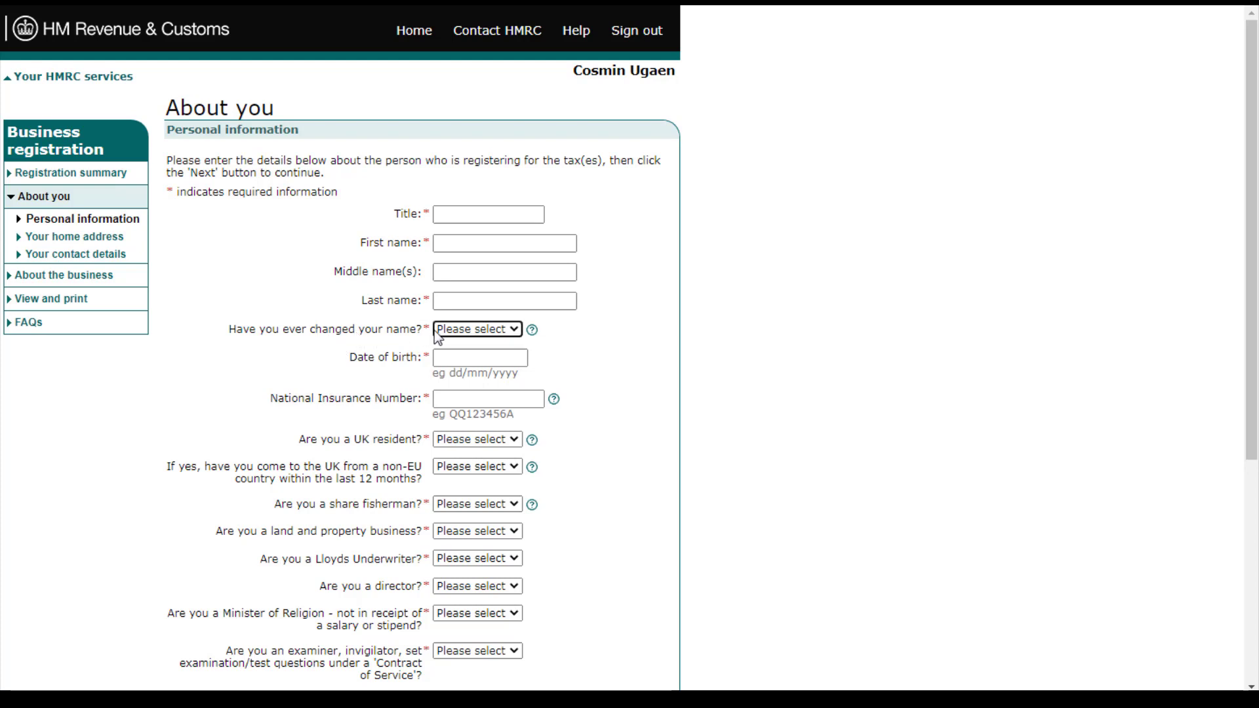
- Answer No to "Have you ever changed your name?" in the personal information form
{"action": "left_click", "coordinate": [473, 328]}
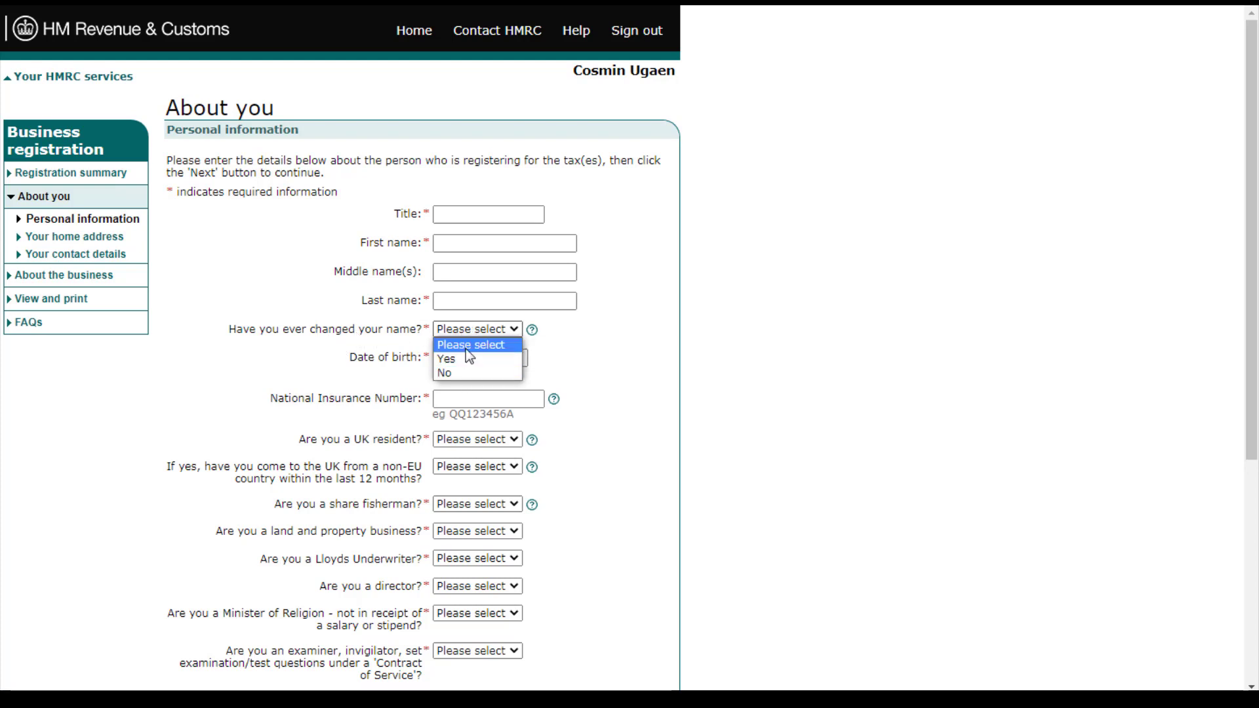
{"action": "left_click", "coordinate": [469, 372]}
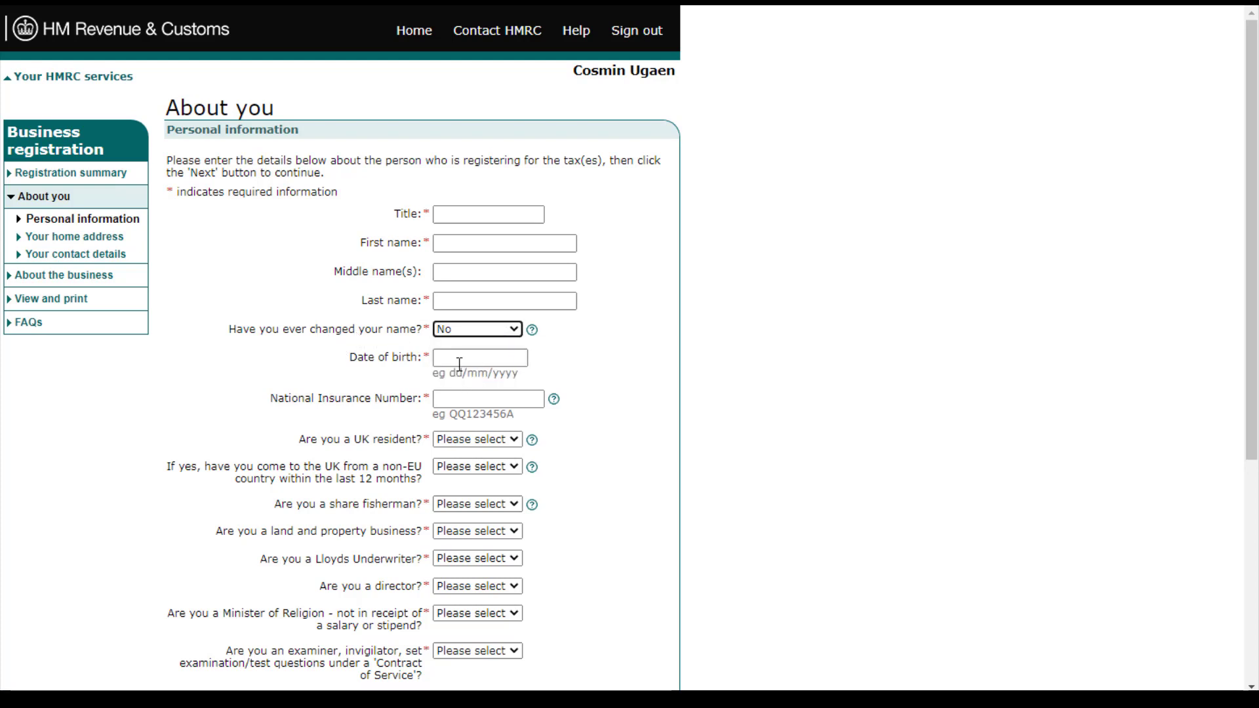
{"action": "left_click", "coordinate": [405, 361]}
{"action": "left_click", "coordinate": [590, 365]}
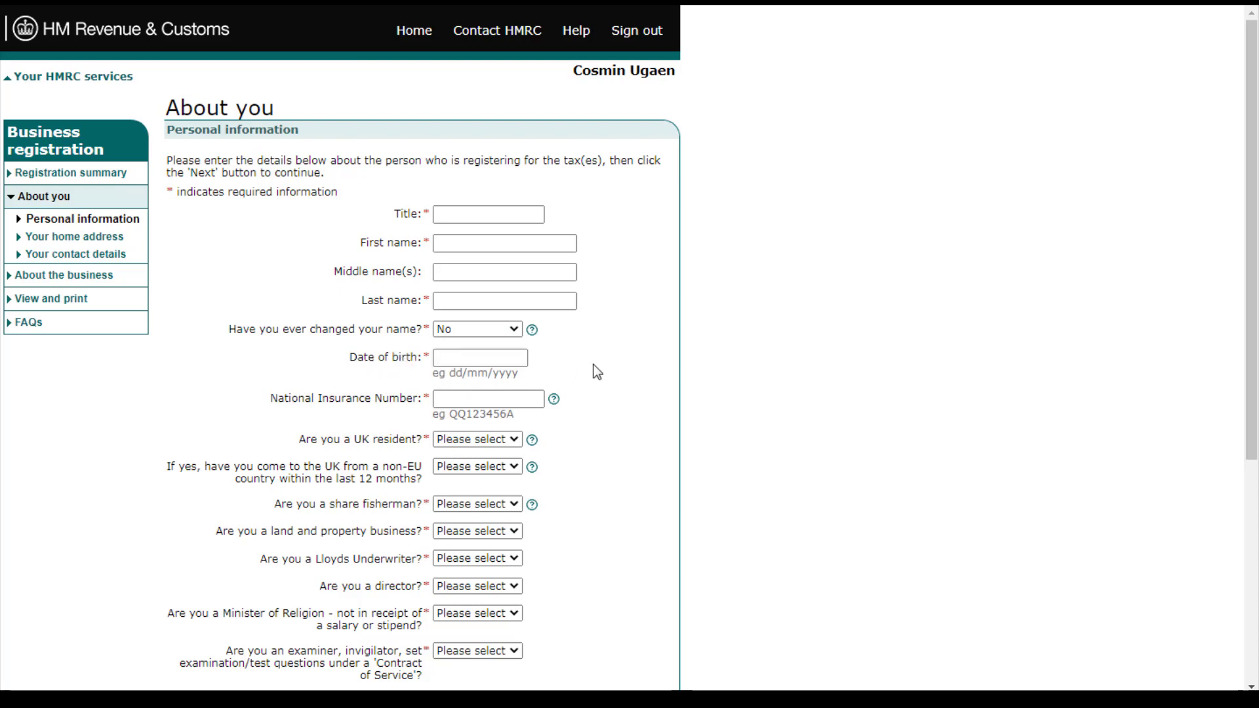
{"action": "scroll", "coordinate": [459, 295], "scroll_direction": "down", "scroll_amount": 3}
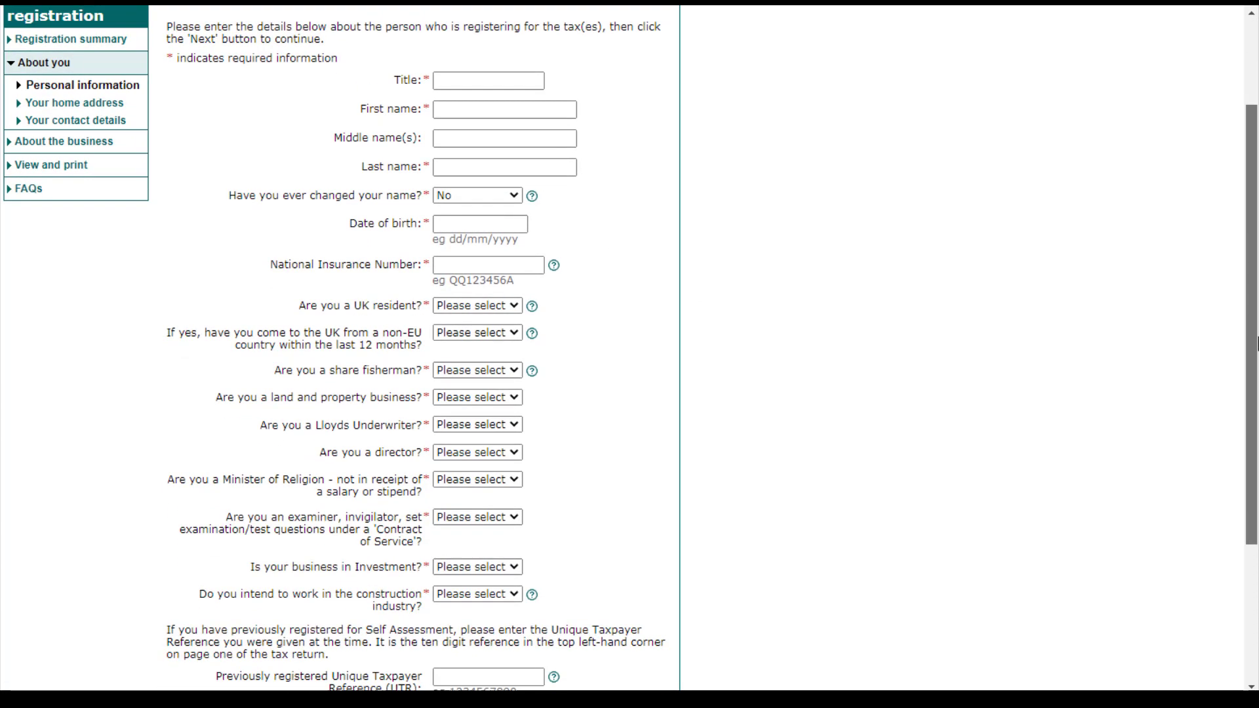
{"action": "left_click", "coordinate": [379, 202]}
{"action": "double_click", "coordinate": [378, 202]}
{"action": "left_click", "coordinate": [471, 199]}
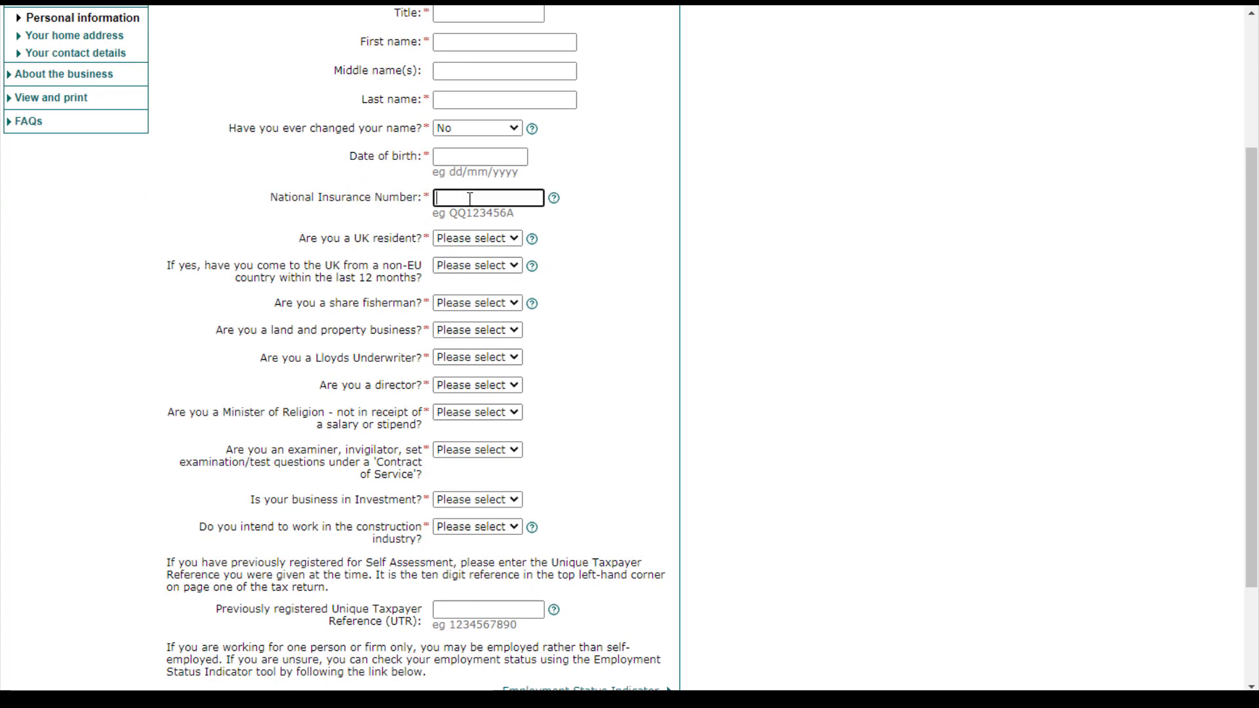
{"action": "left_click", "coordinate": [626, 197]}
- Answer Yes to being a UK resident, and No to recent arrival from a non-EU country and to being a share fisherman
{"action": "left_click", "coordinate": [471, 239]}
{"action": "left_click", "coordinate": [480, 268]}
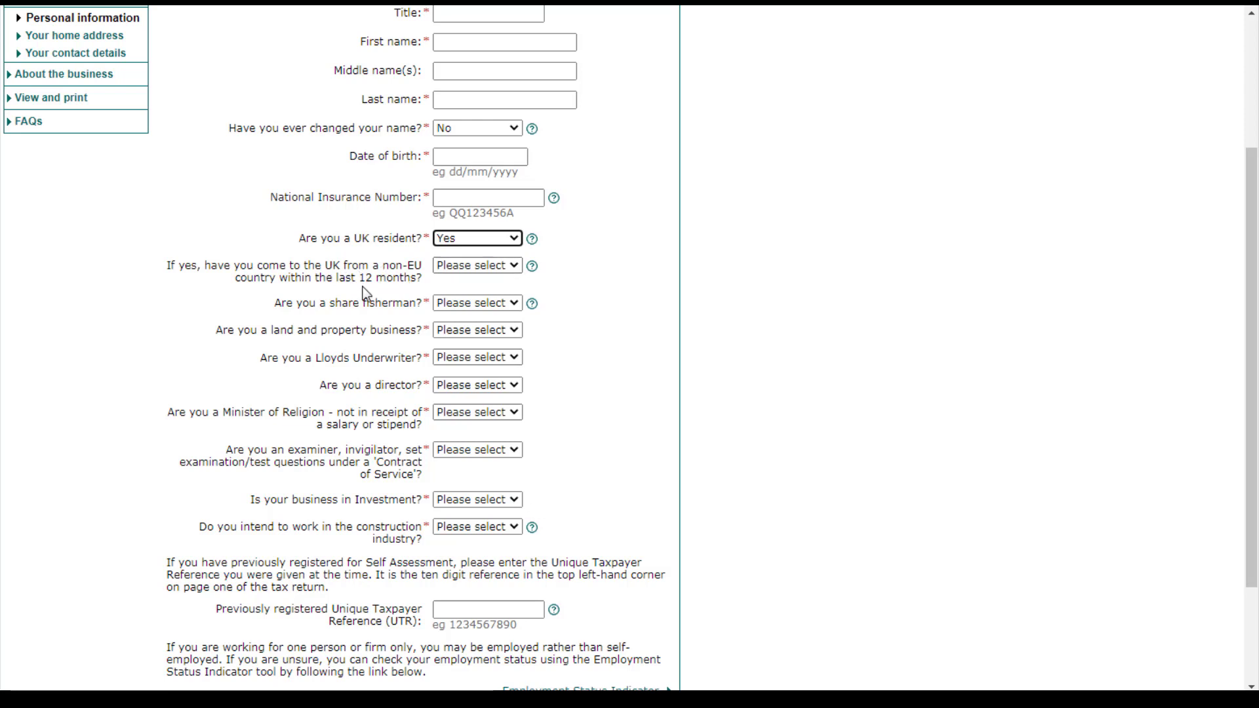
{"action": "left_click", "coordinate": [461, 268]}
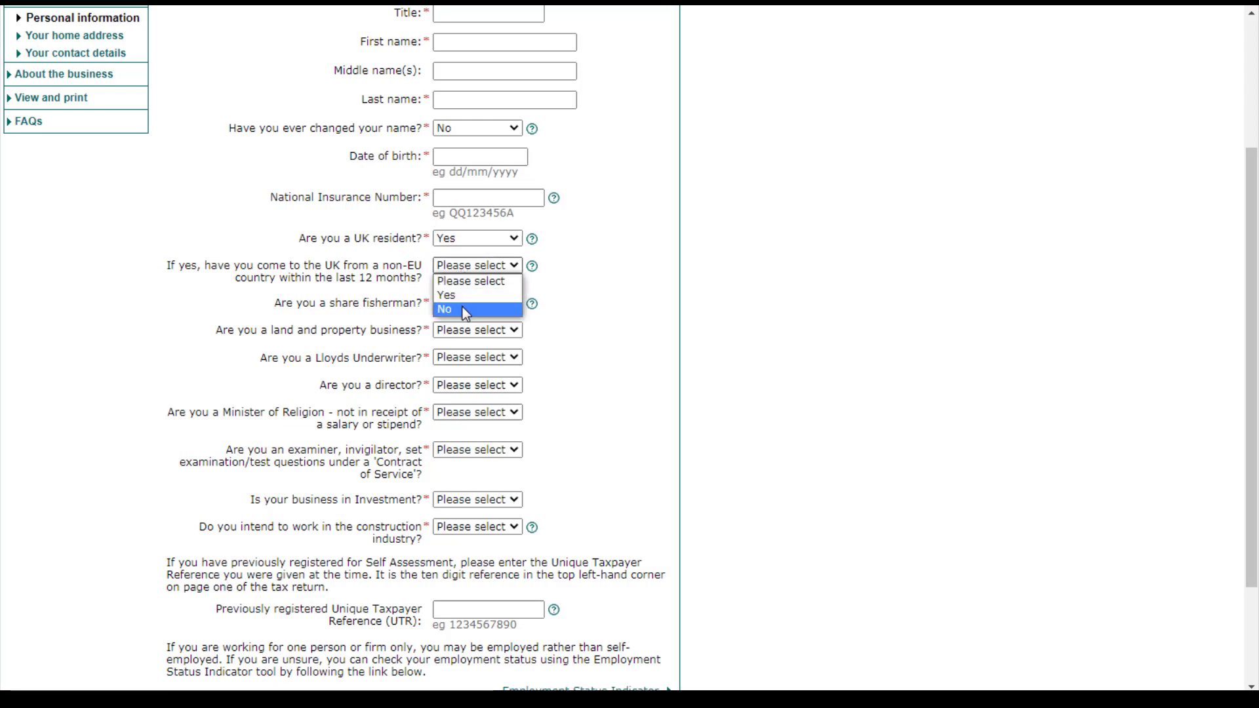
{"action": "left_click", "coordinate": [461, 311]}
{"action": "left_click", "coordinate": [473, 304]}
{"action": "left_click", "coordinate": [478, 347]}
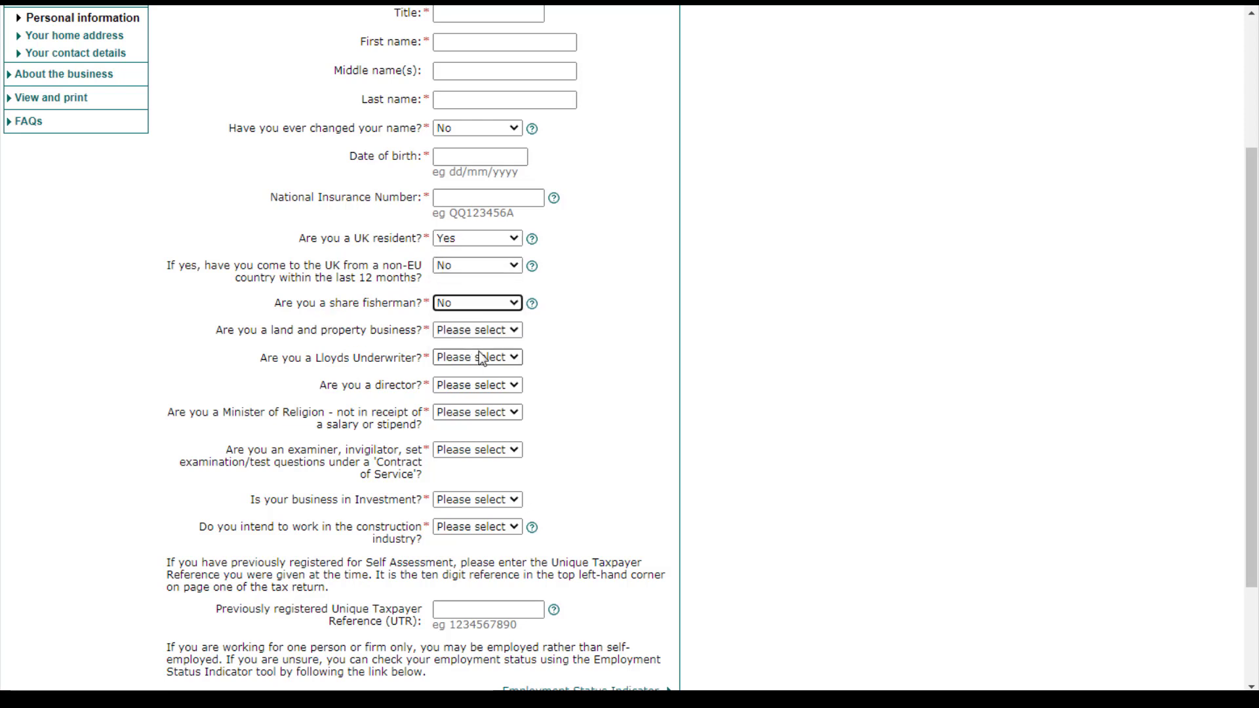
- Answer No to the land and property business, Lloyds Underwriter and director questions
{"action": "left_click", "coordinate": [483, 332]}
{"action": "left_click", "coordinate": [487, 373]}
{"action": "left_click", "coordinate": [473, 359]}
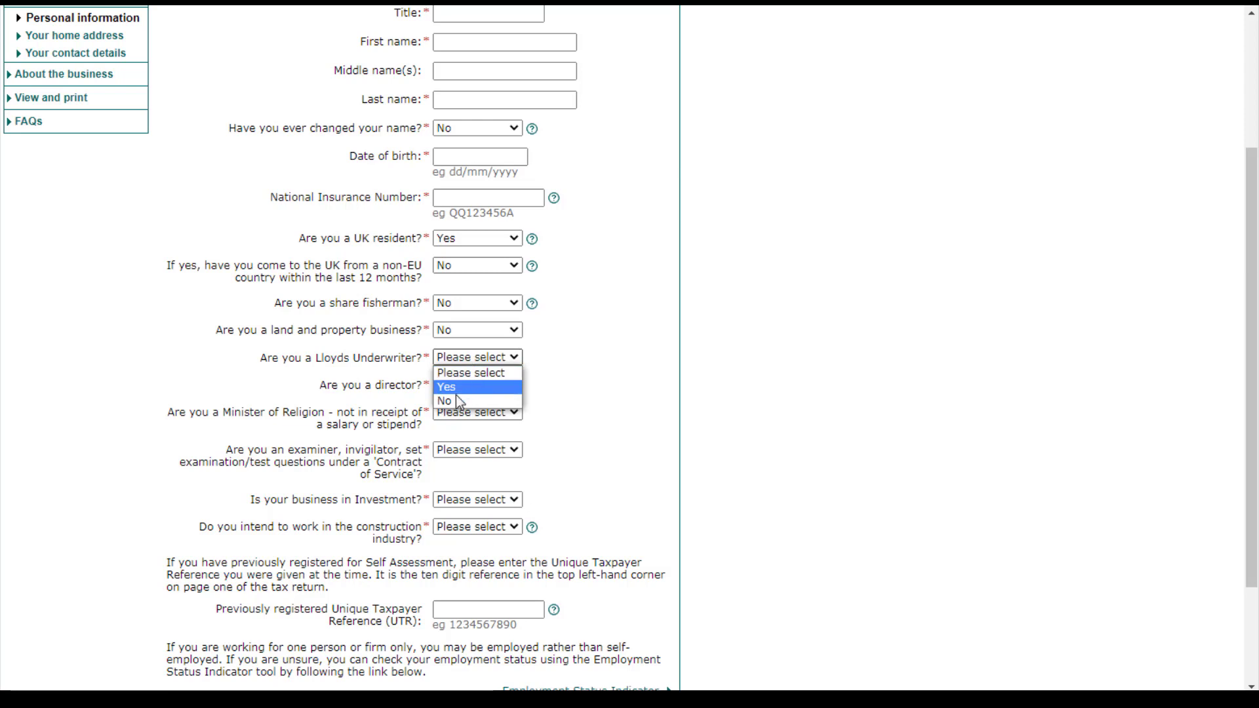
{"action": "left_click", "coordinate": [479, 401]}
{"action": "left_click", "coordinate": [464, 386]}
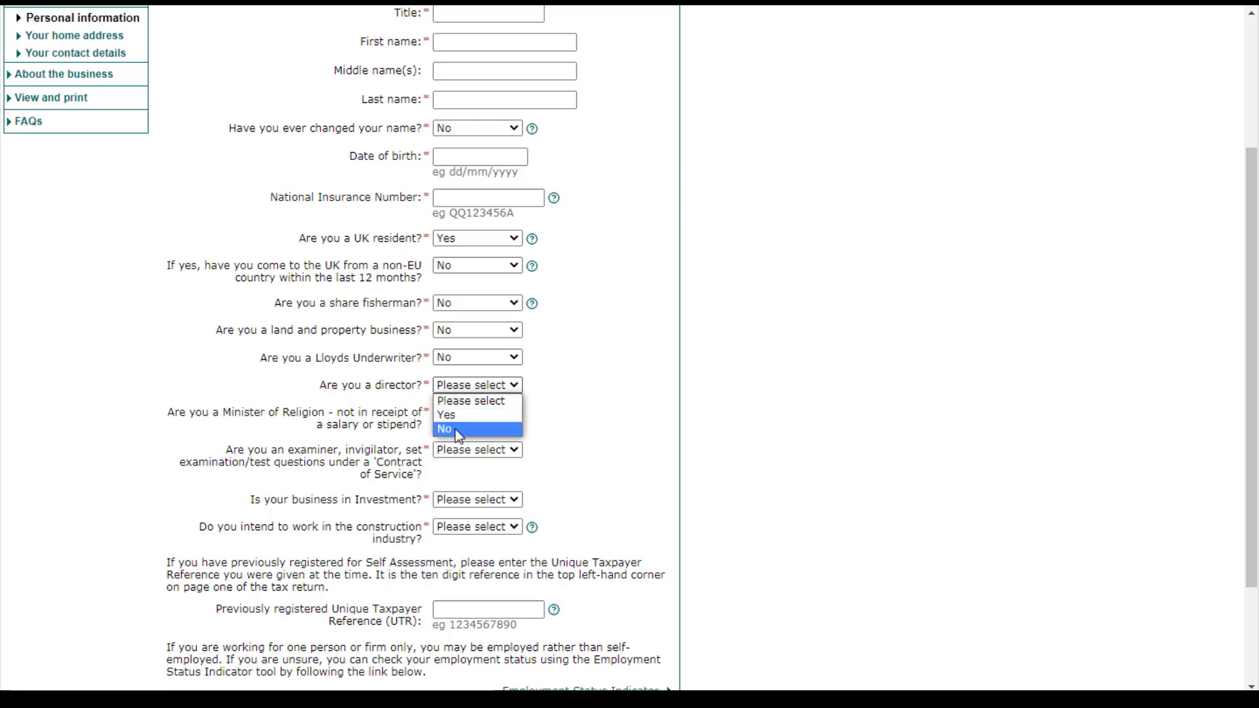
{"action": "left_click", "coordinate": [455, 428]}
- Answer No to the Minister of Religion, examiner or invigilator, and investment business questions
{"action": "left_click", "coordinate": [453, 413]}
{"action": "left_click", "coordinate": [479, 456]}
{"action": "left_click", "coordinate": [513, 450]}
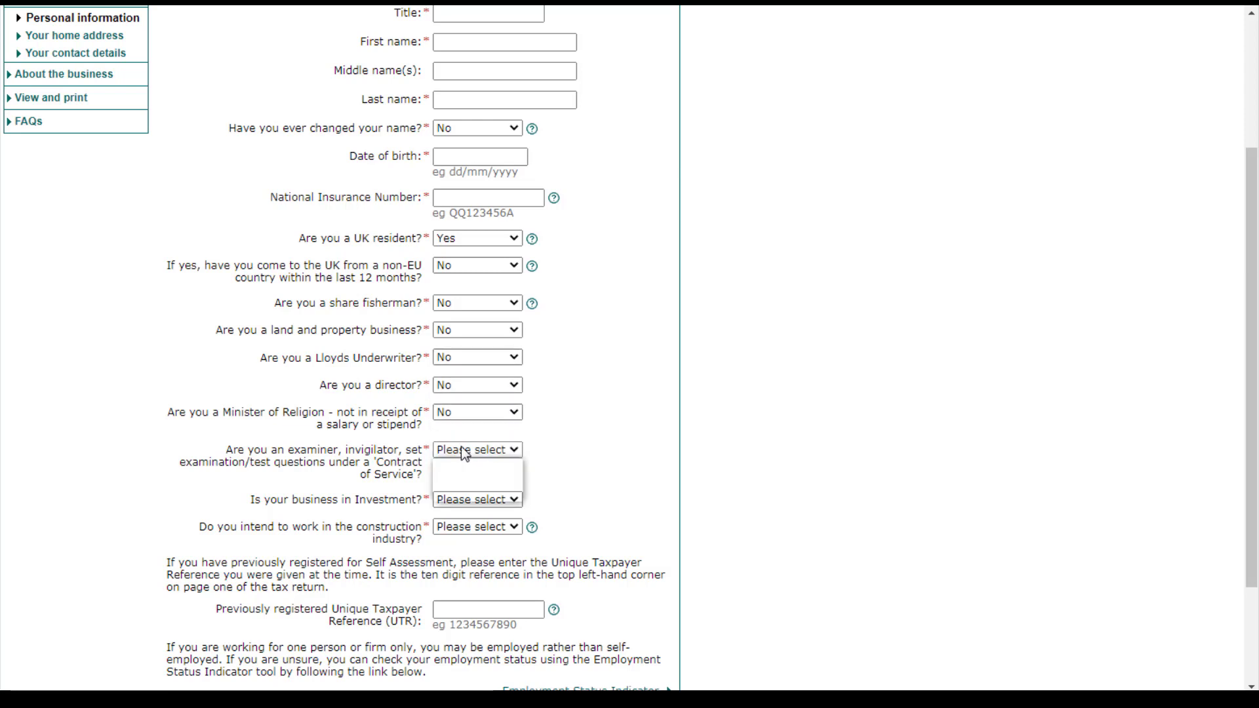
{"action": "left_click", "coordinate": [474, 495]}
{"action": "left_click", "coordinate": [478, 500]}
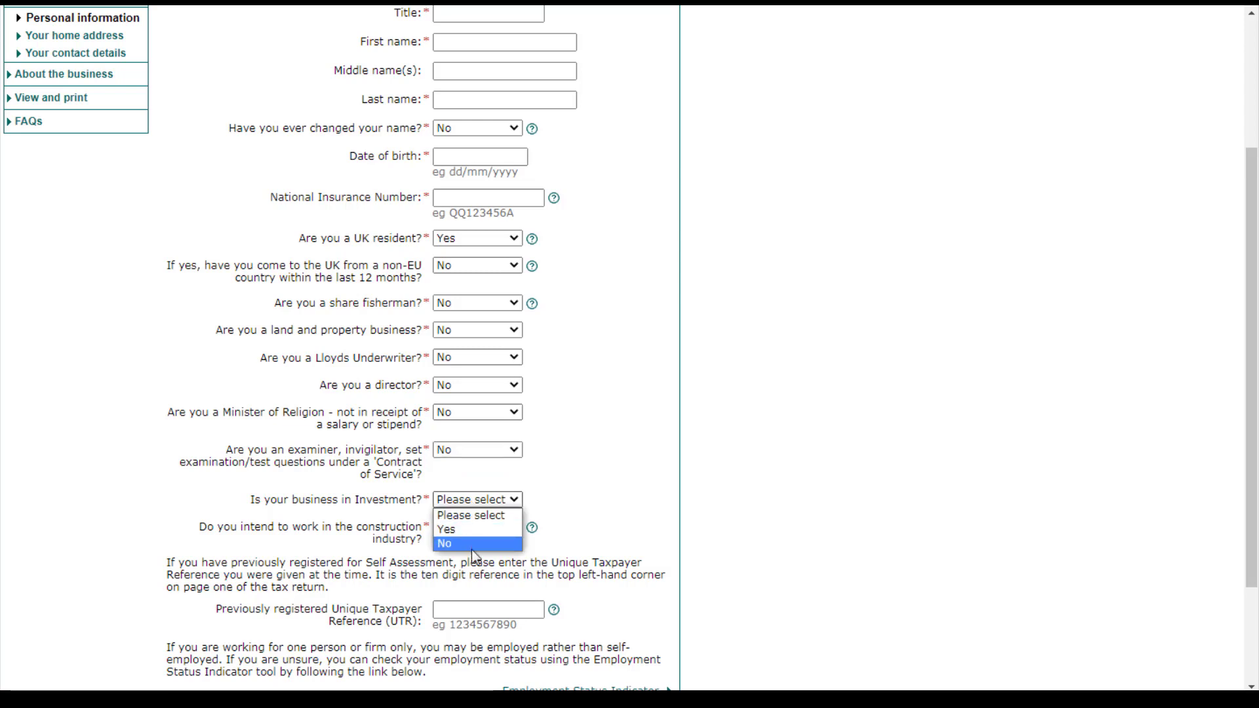
{"action": "left_click", "coordinate": [472, 543]}
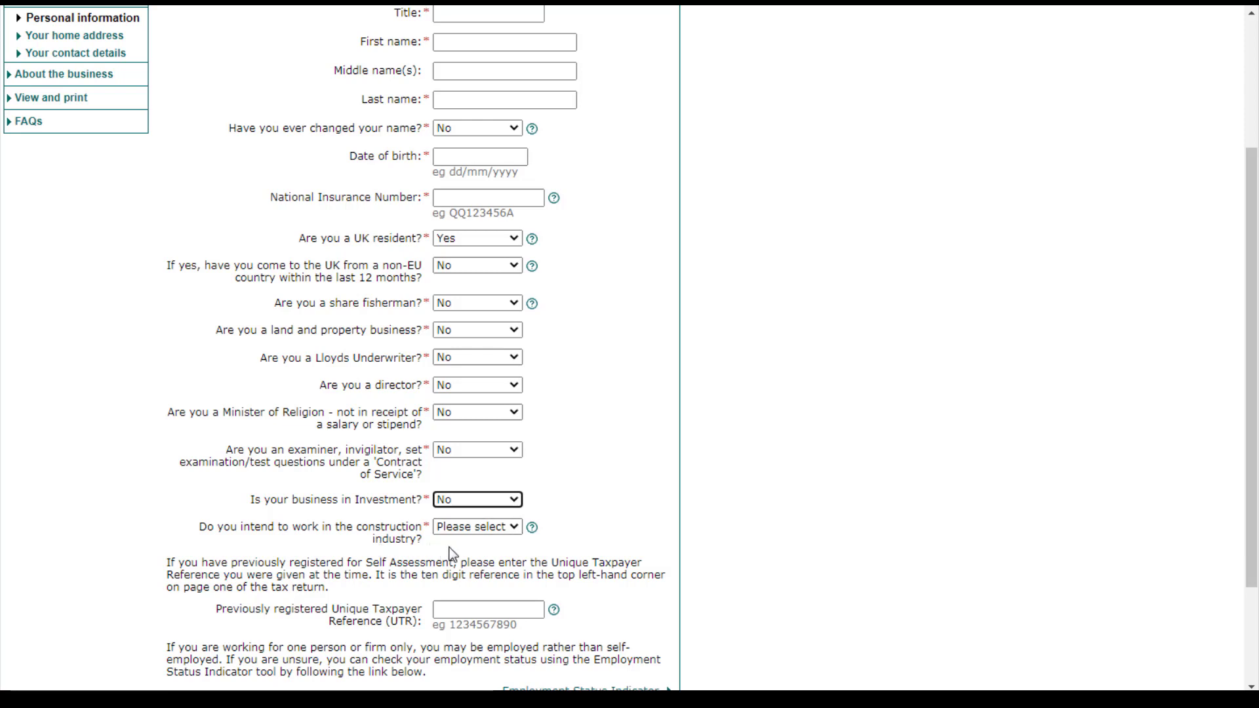
- Answer Yes to intending to work in the construction industry and No to working for one person or firm only
{"action": "left_click", "coordinate": [467, 530]}
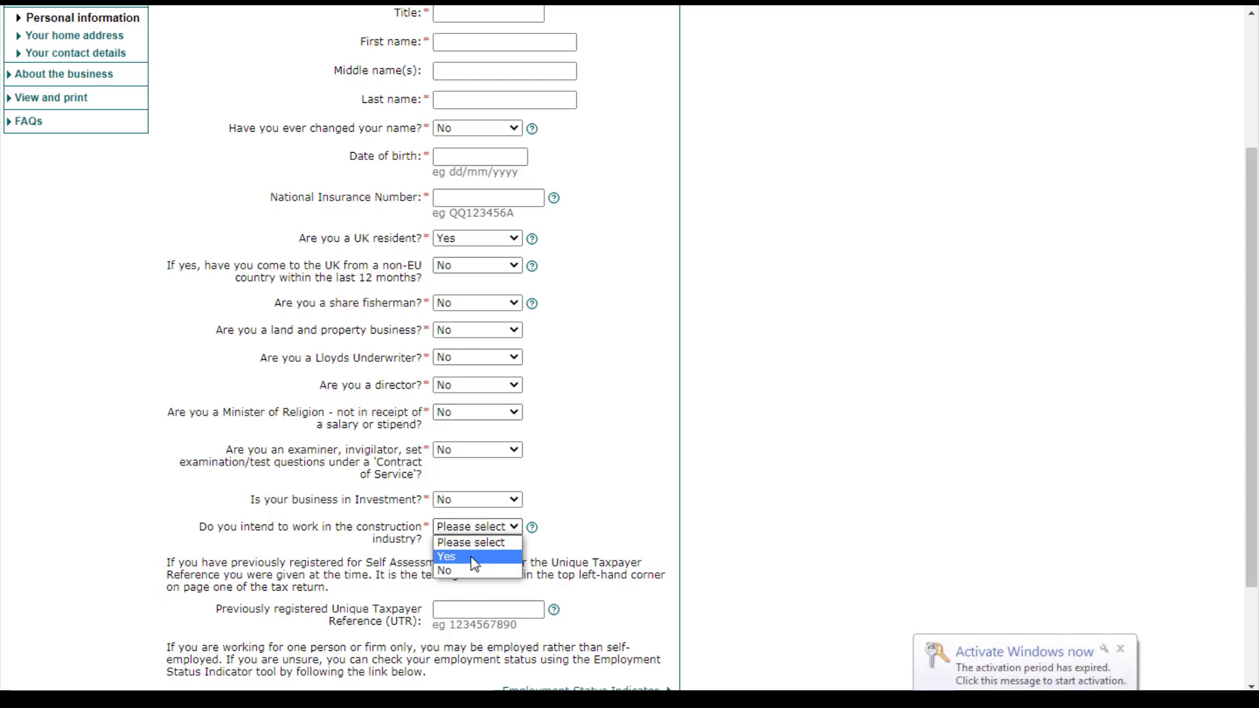
{"action": "left_click", "coordinate": [471, 557]}
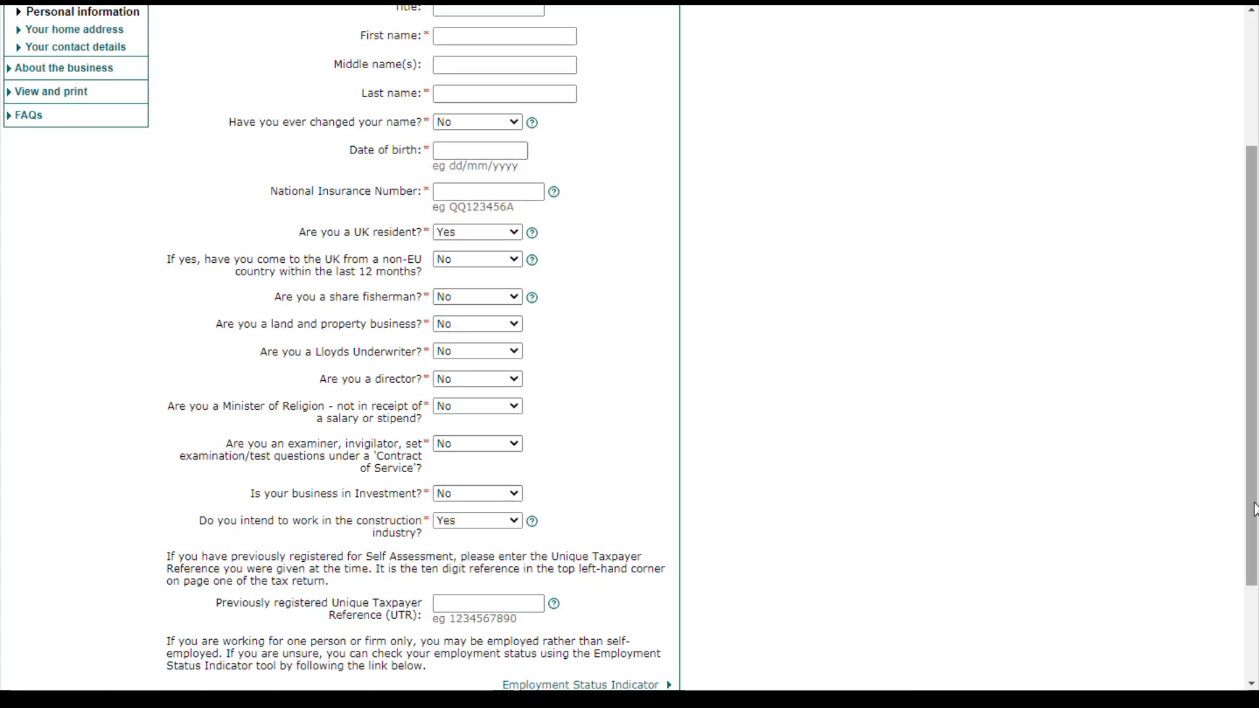
{"action": "left_click_drag", "start_coordinate": [1253, 507], "coordinate": [1252, 603]}
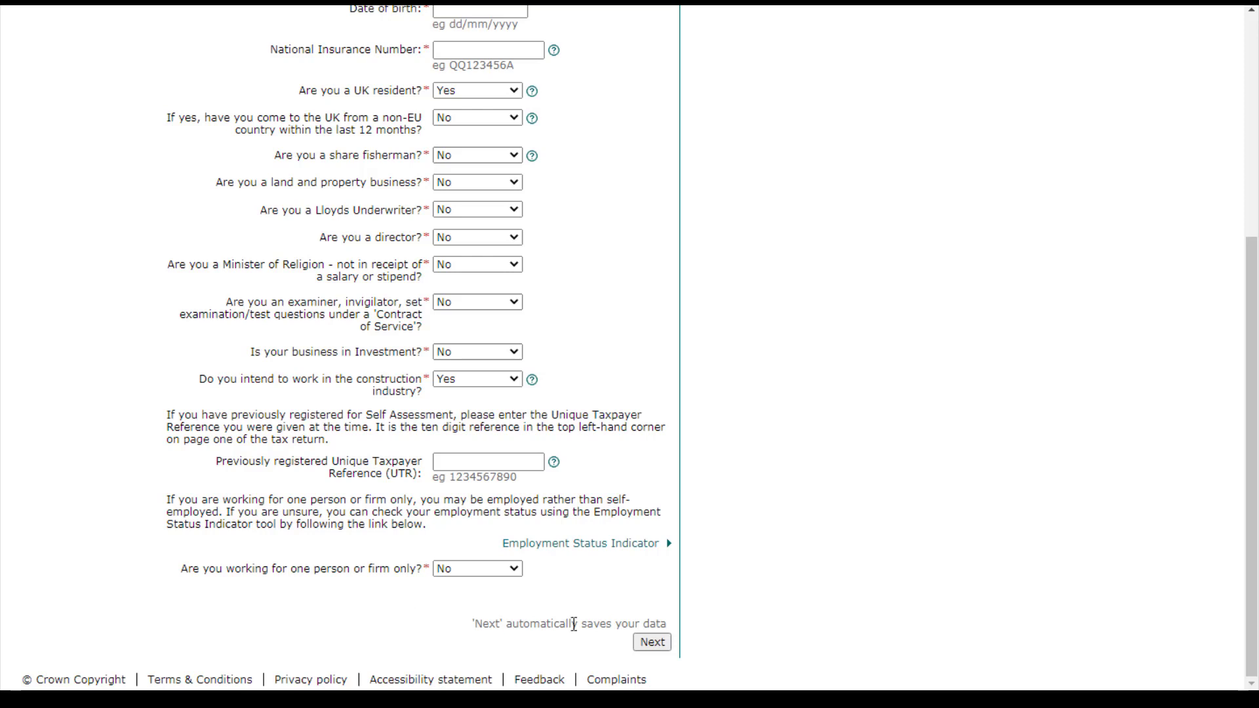
- Complete and submit the About you pages for personal information, home address and contact details
{"action": "left_click", "coordinate": [666, 644]}
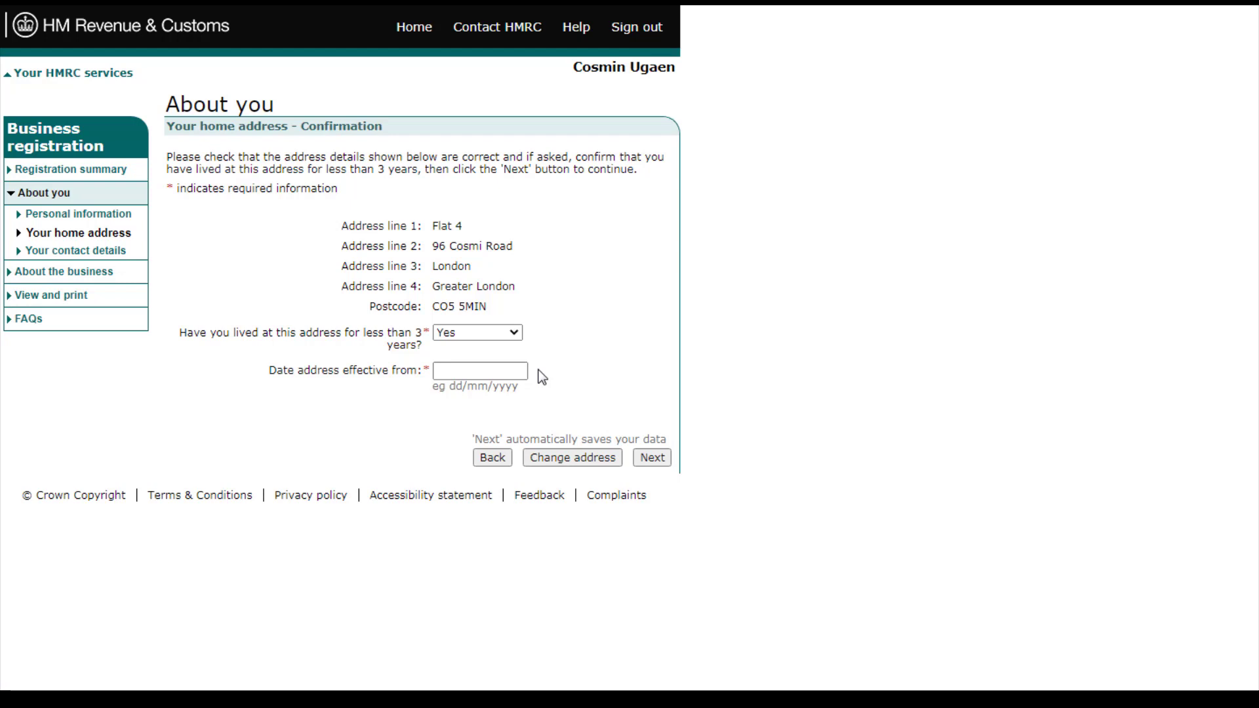
{"action": "left_click", "coordinate": [652, 457]}
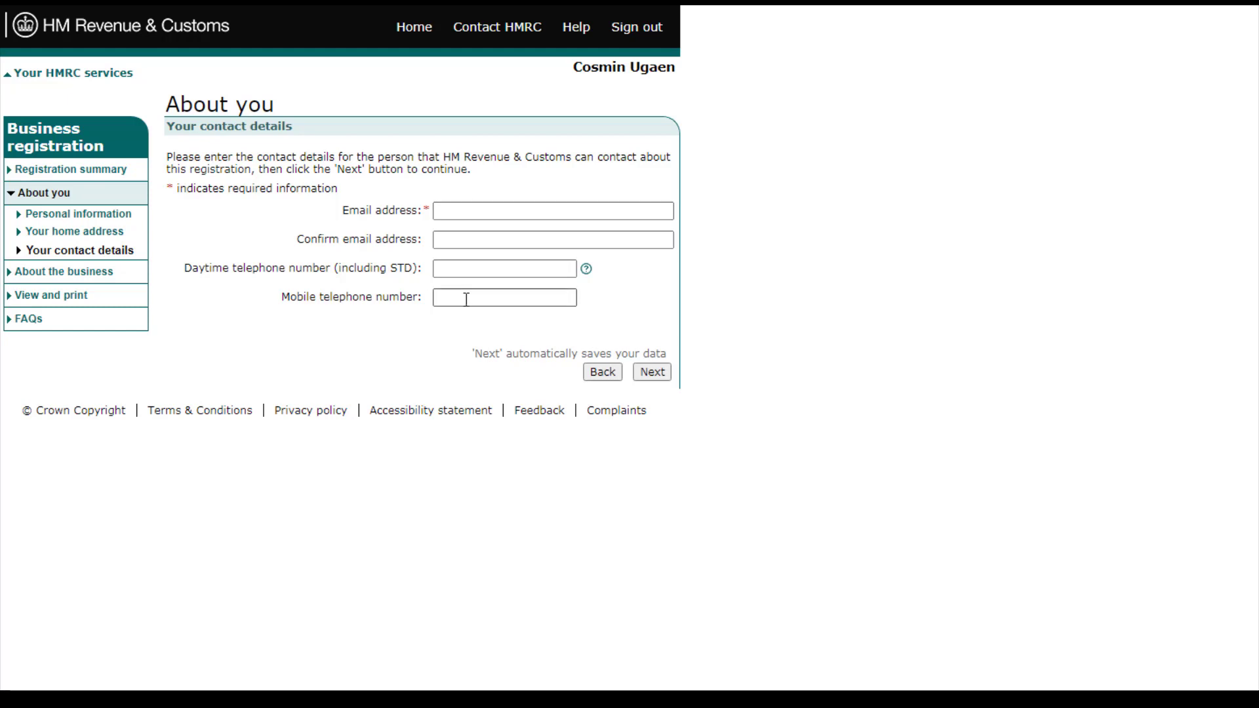
{"action": "left_click", "coordinate": [659, 373]}
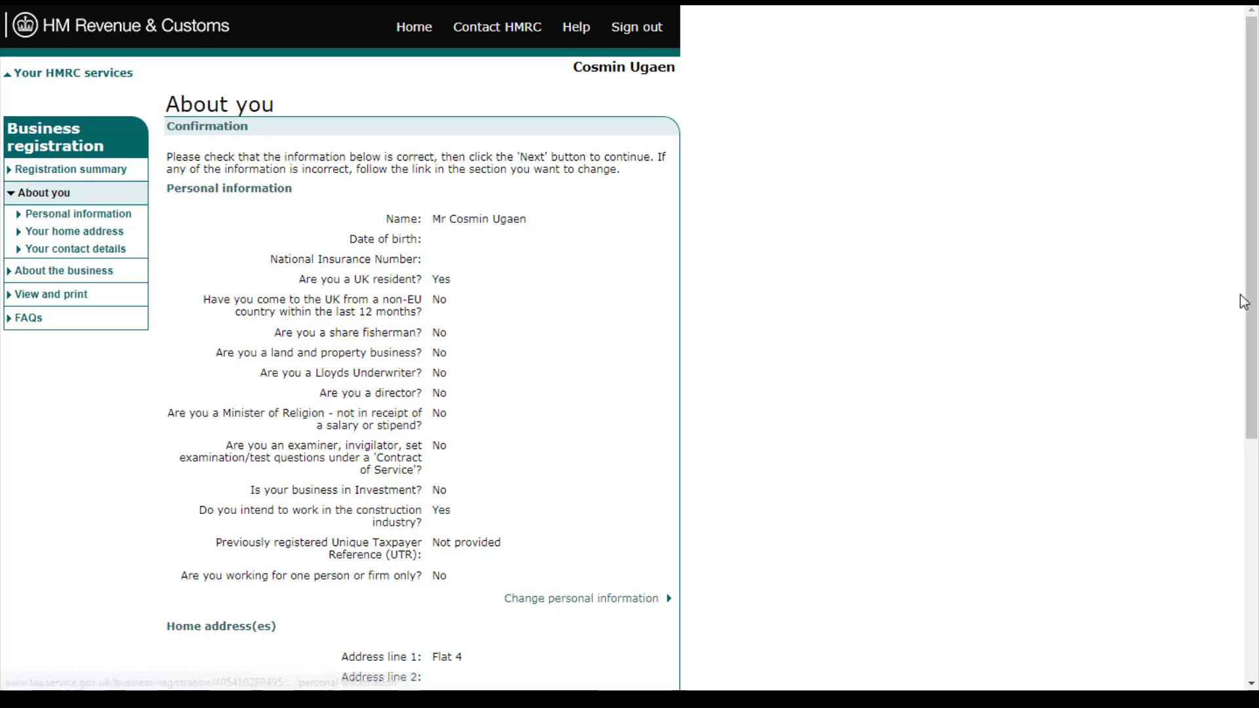
- Check the personal, home address and contact information on the About you confirmation page and accept it
{"action": "left_click_drag", "start_coordinate": [1254, 249], "coordinate": [1242, 528]}
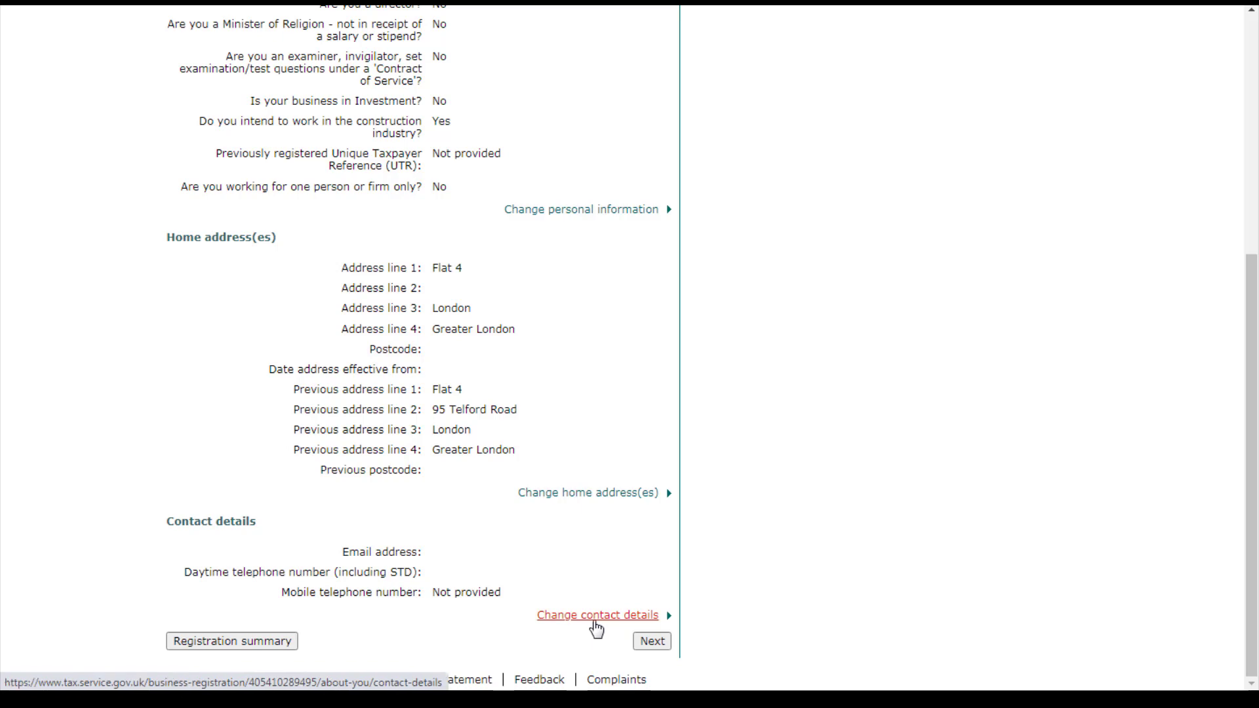
{"action": "left_click_drag", "start_coordinate": [1253, 502], "coordinate": [1144, 534]}
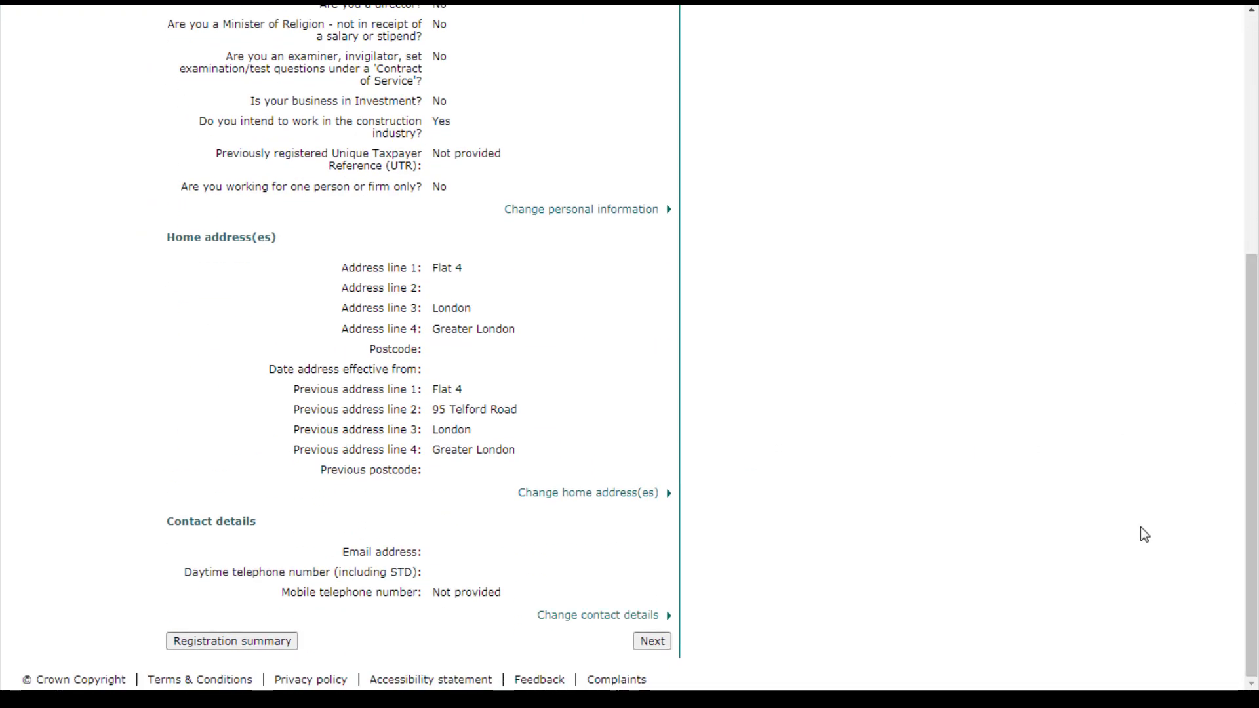
{"action": "left_click", "coordinate": [652, 641]}
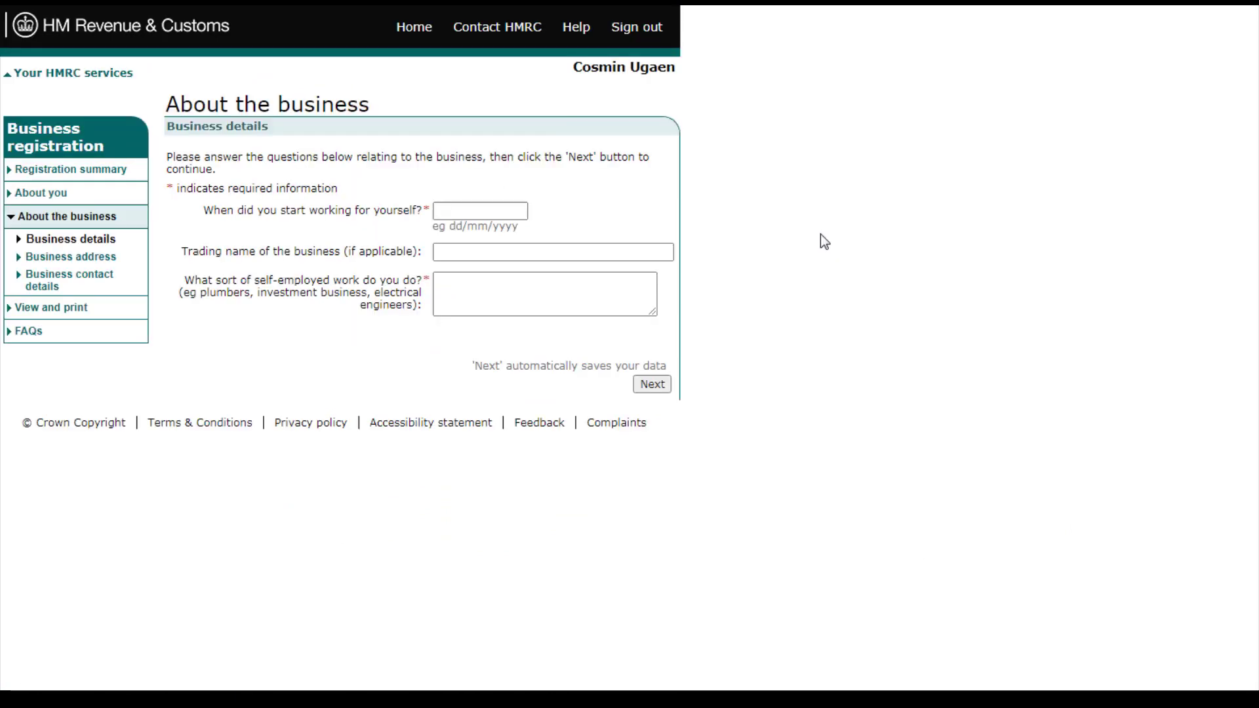
- Enter 13 October 2020 as the self-employment start date and describe the type of work, leaving the trading name blank
{"action": "left_click", "coordinate": [509, 209]}
{"action": "key", "text": "Tab"}
{"action": "key", "text": "Tab"}
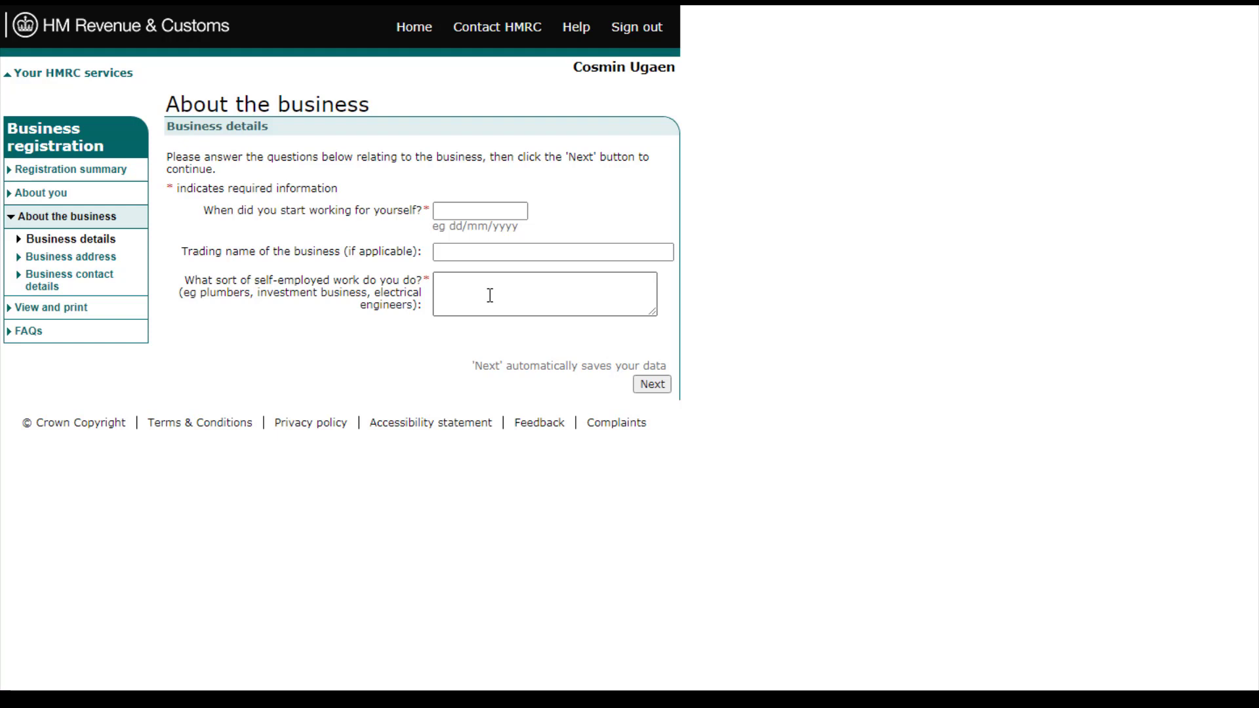
{"action": "left_click", "coordinate": [653, 384]}
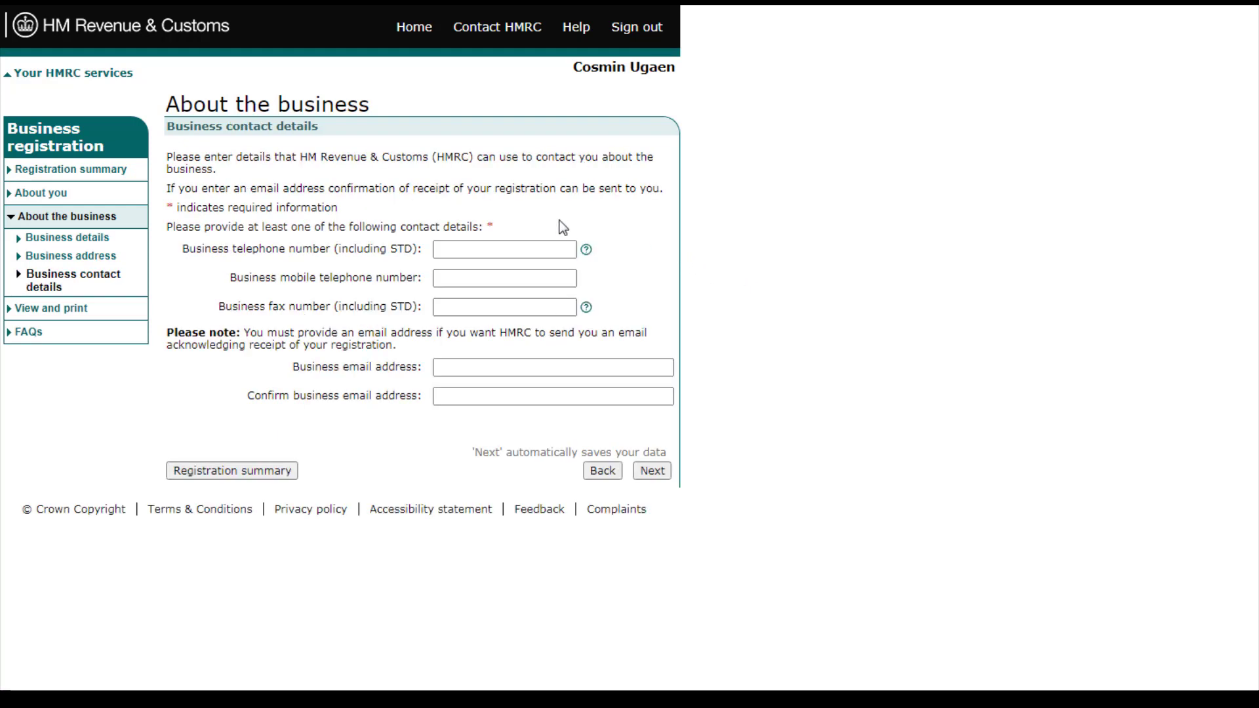
- Provide the business telephone number and business email address as the business contact details
{"action": "left_click", "coordinate": [498, 246]}
{"action": "left_click", "coordinate": [653, 471]}
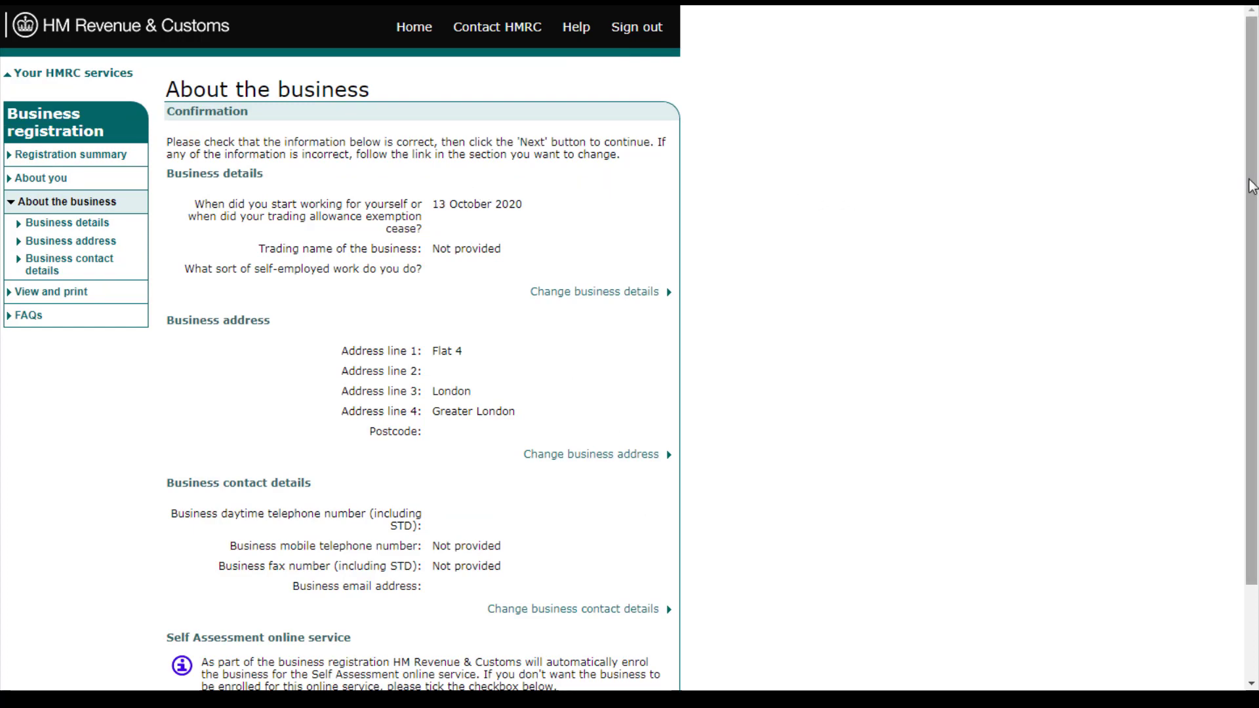
- Confirm the business information with Self Assessment online enrolment kept, and continue from the registration summary to the declaration
{"action": "left_click_drag", "start_coordinate": [1252, 187], "coordinate": [1253, 303]}
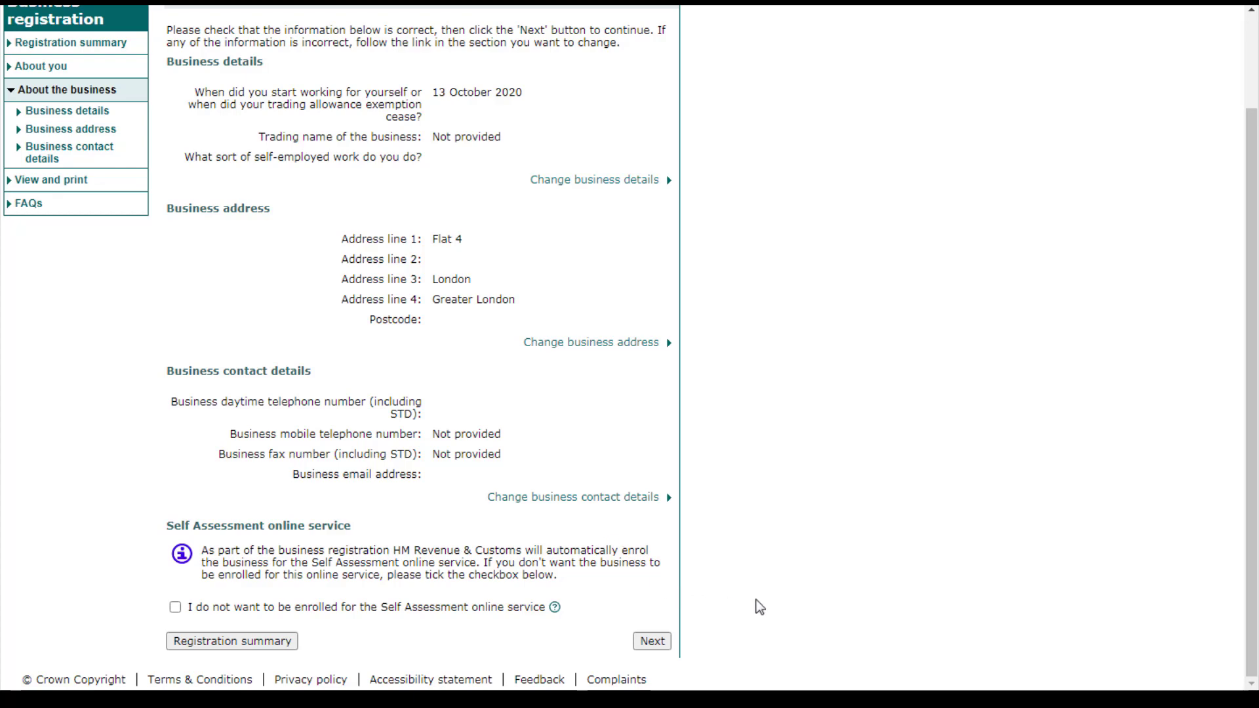
{"action": "left_click", "coordinate": [658, 642]}
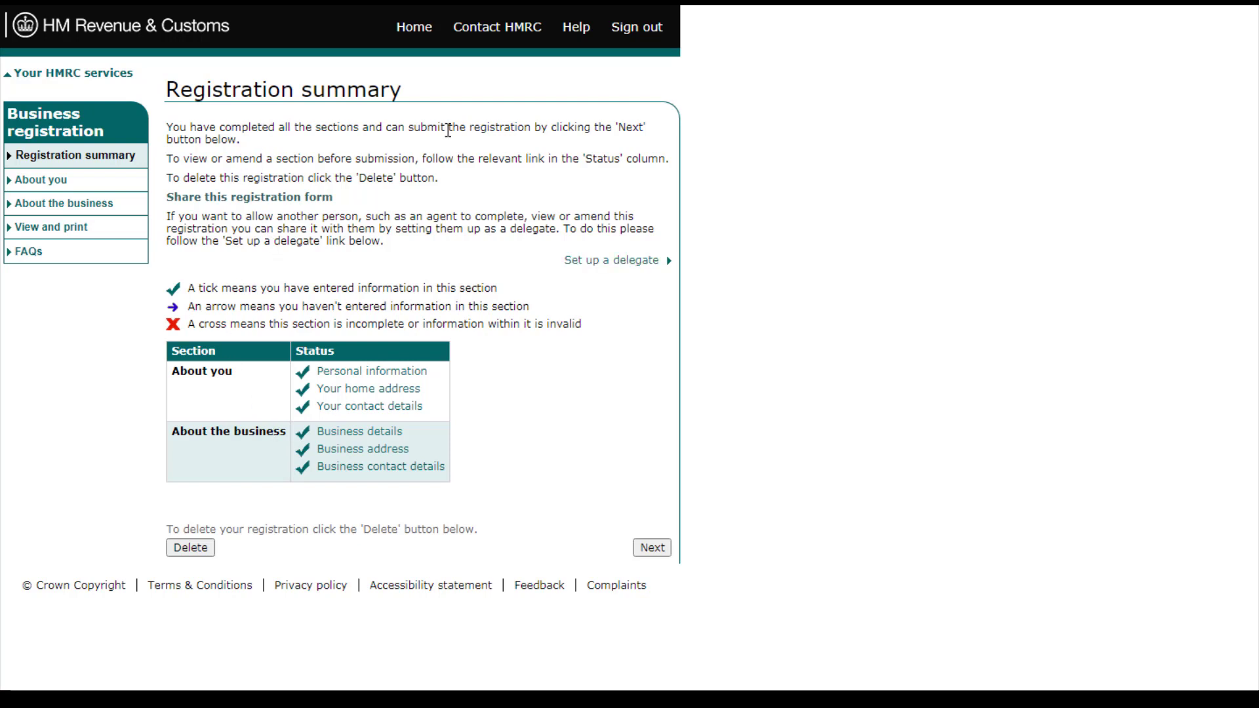
{"action": "left_click", "coordinate": [657, 549]}
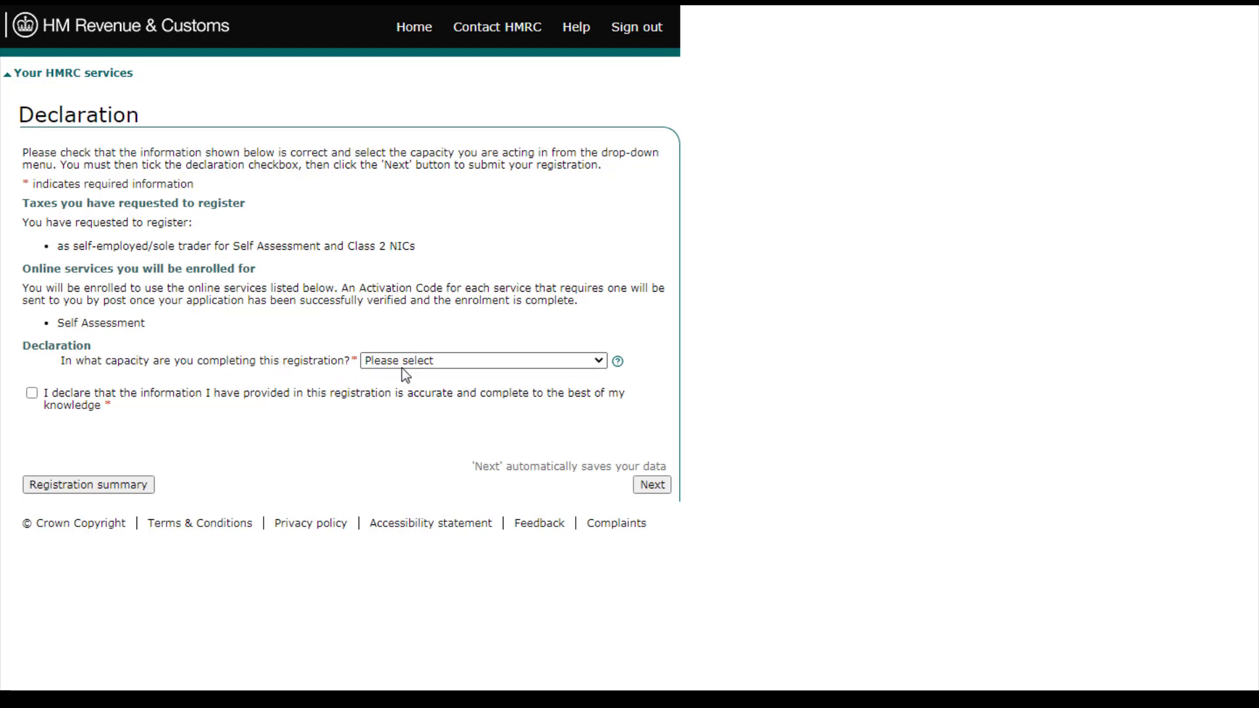
- Set the registration capacity to Self-employed/Sole trader/Sole proprietor, declare the information accurate and complete, and submit the declaration
{"action": "left_click", "coordinate": [417, 360]}
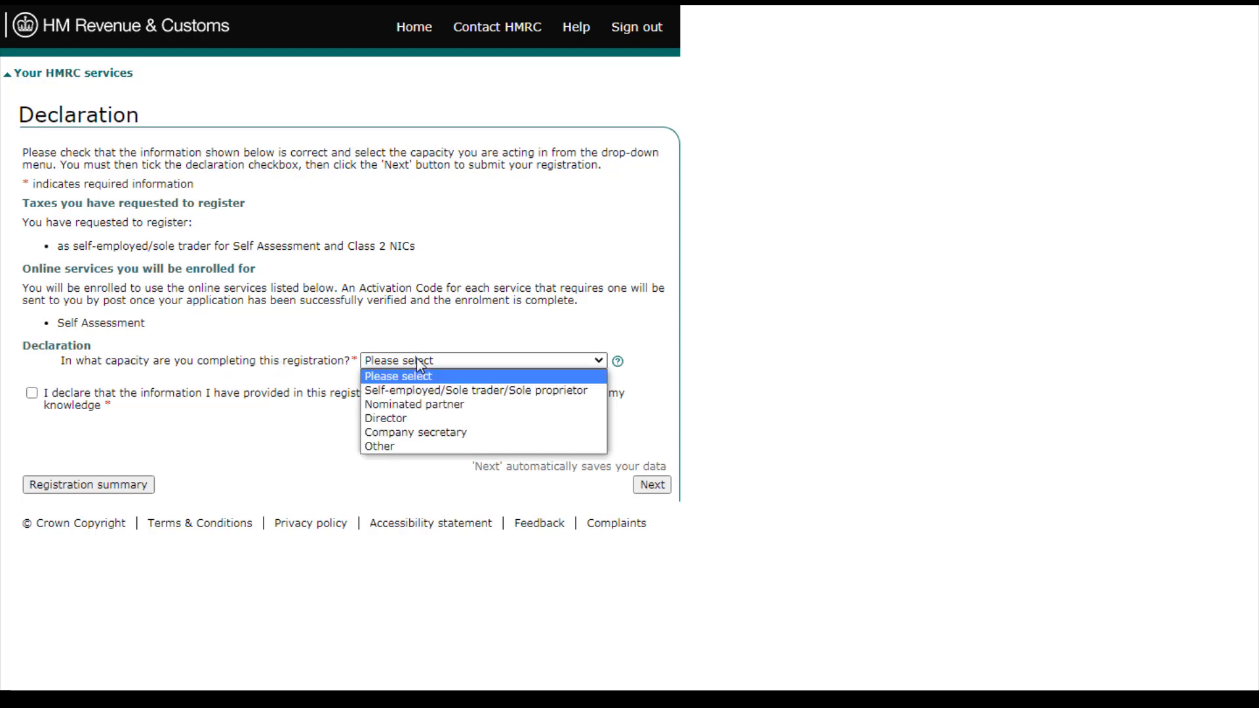
{"action": "left_click", "coordinate": [448, 393]}
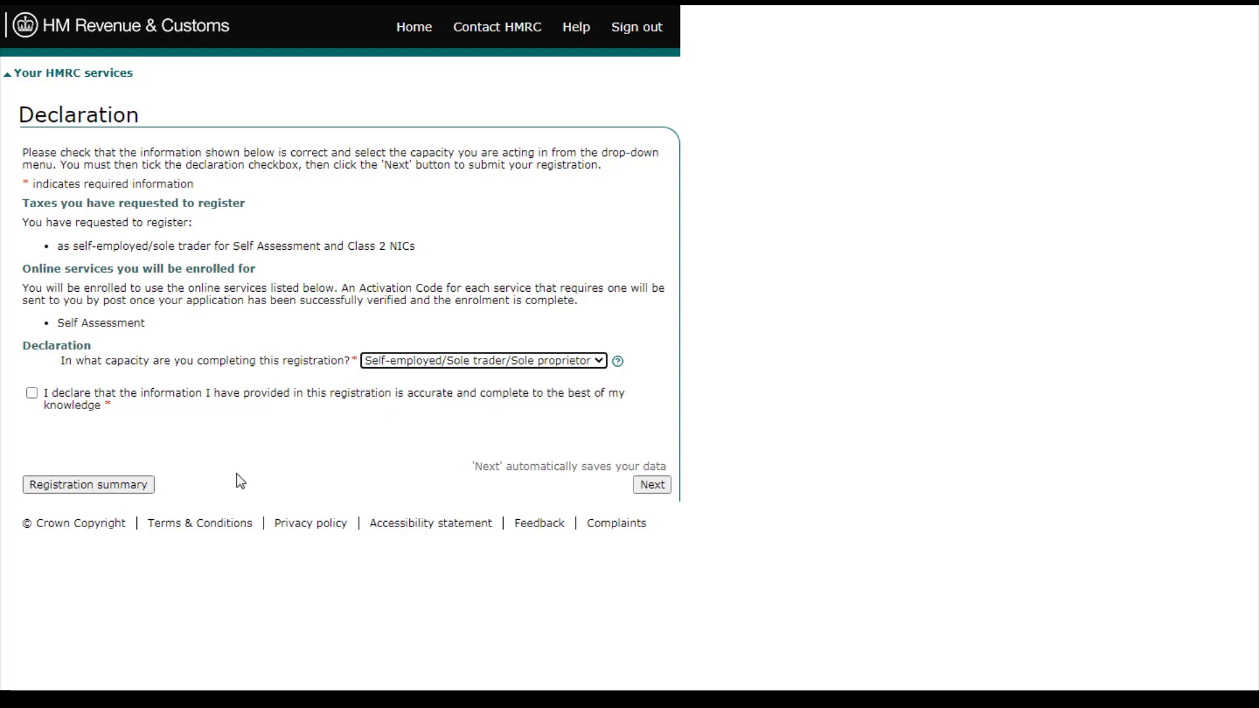
{"action": "left_click", "coordinate": [292, 432]}
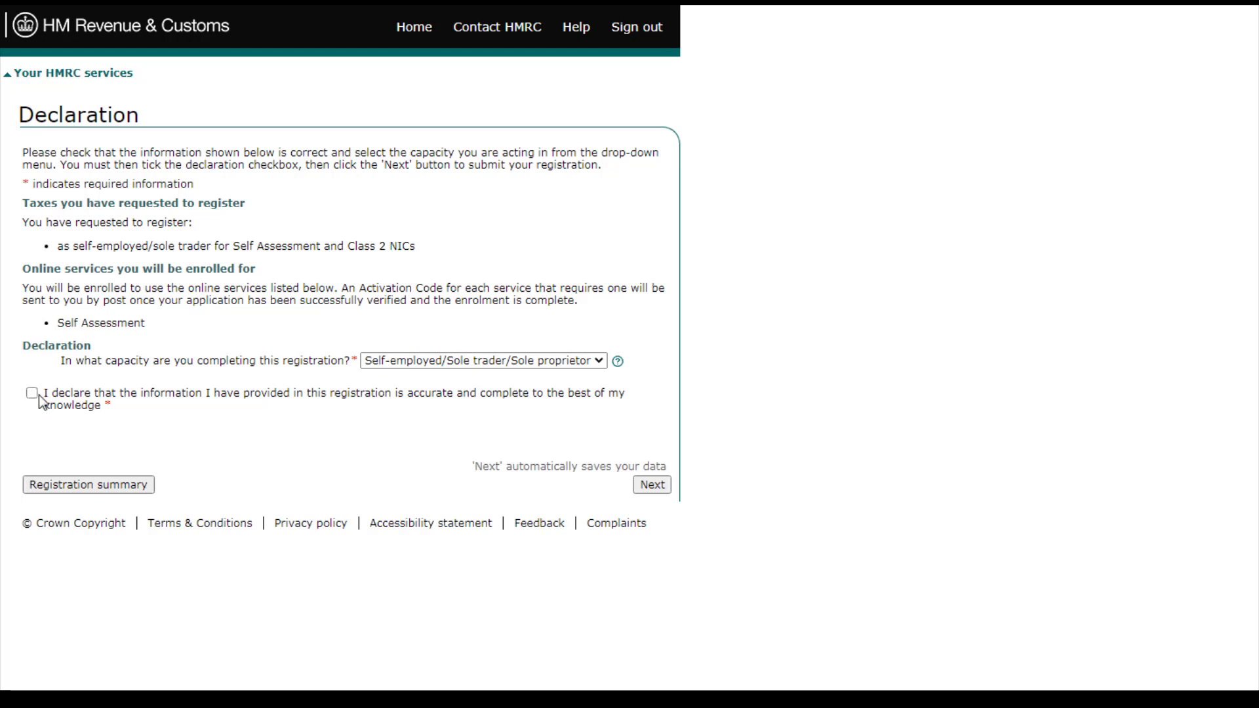
{"action": "left_click", "coordinate": [32, 394]}
{"action": "left_click", "coordinate": [669, 484]}
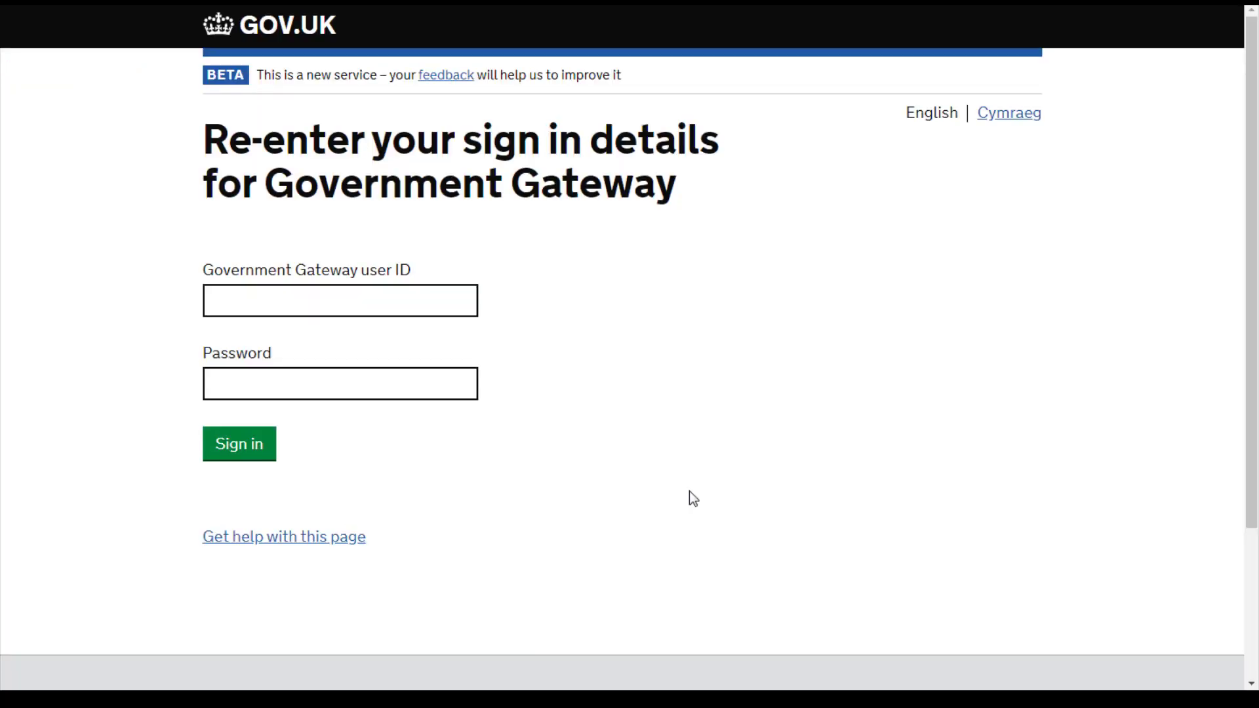